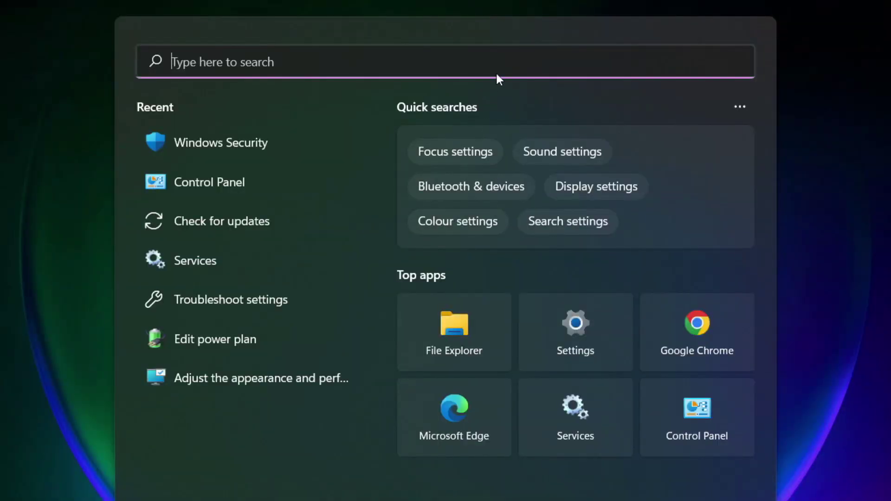
Step: Search Windows for "device manager", open Device Manager and maximize its window
text(d)
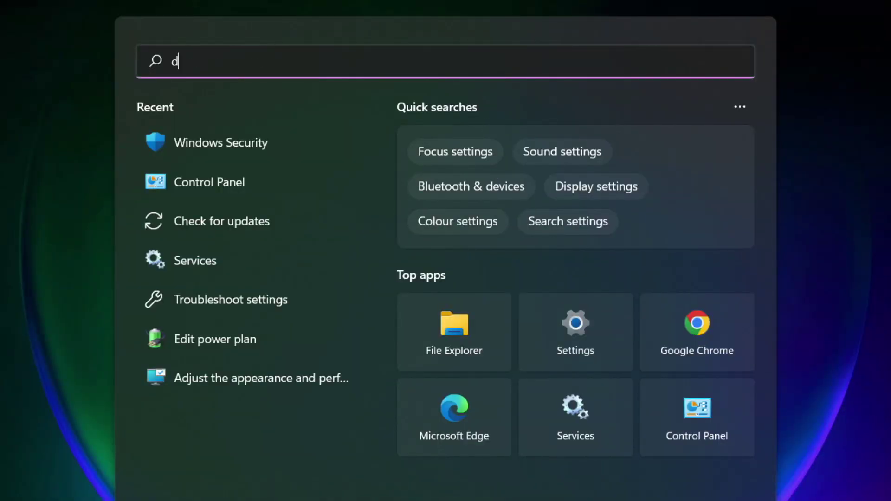
text(evice manager)
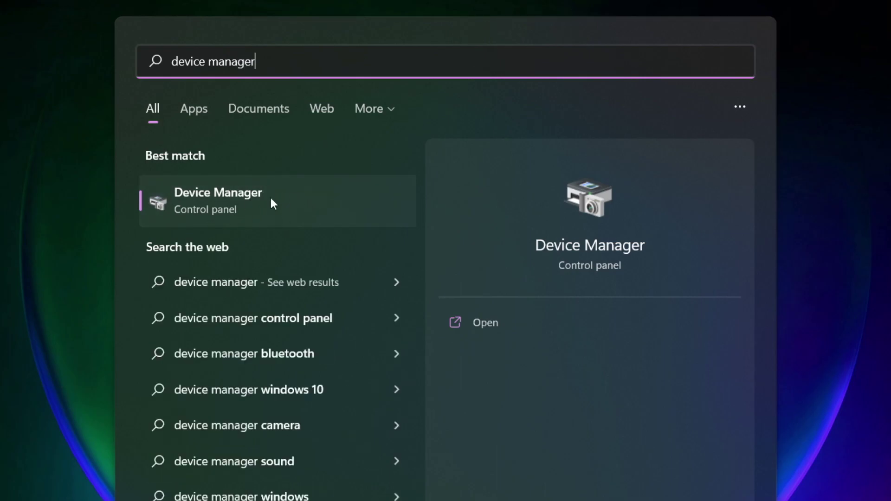
click(327, 208)
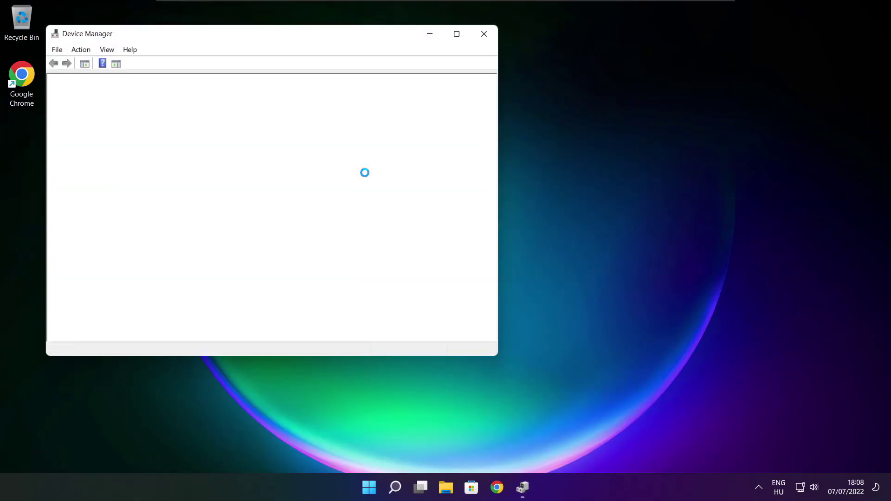
click(456, 34)
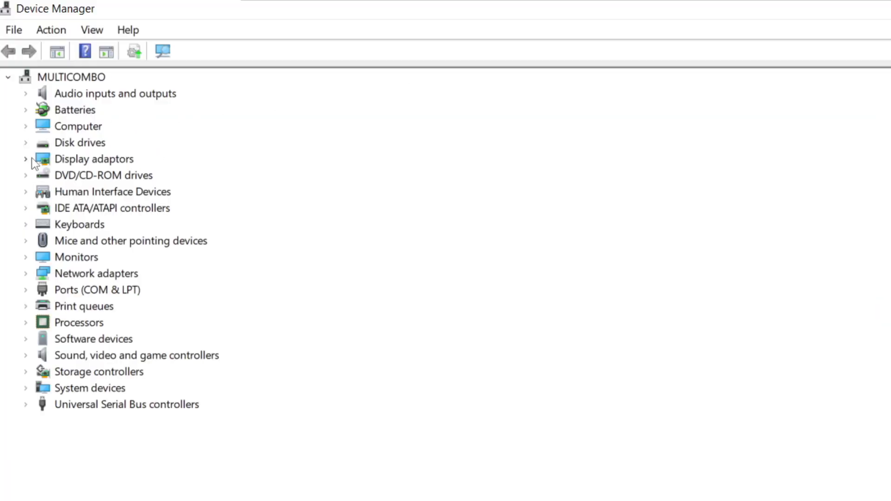
Step: Run an automatic driver update for the VMware SVGA 3D display adaptor and close the update wizard
click(69, 159)
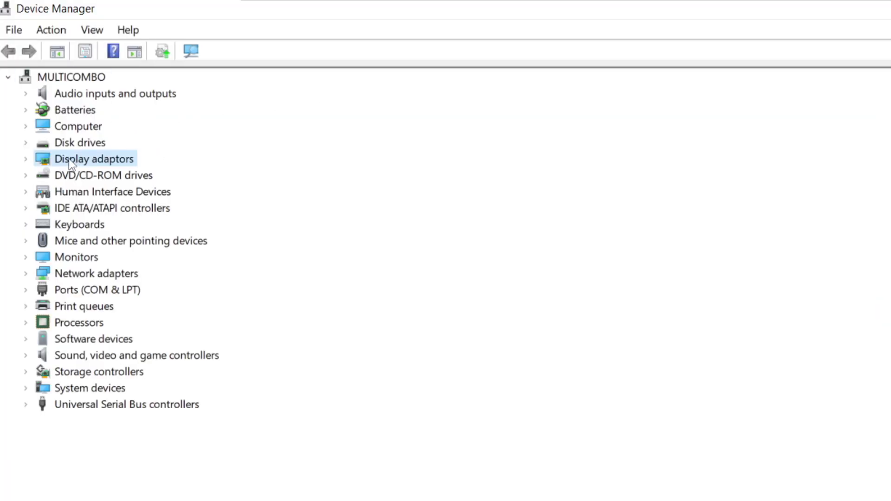
click(25, 160)
click(132, 177)
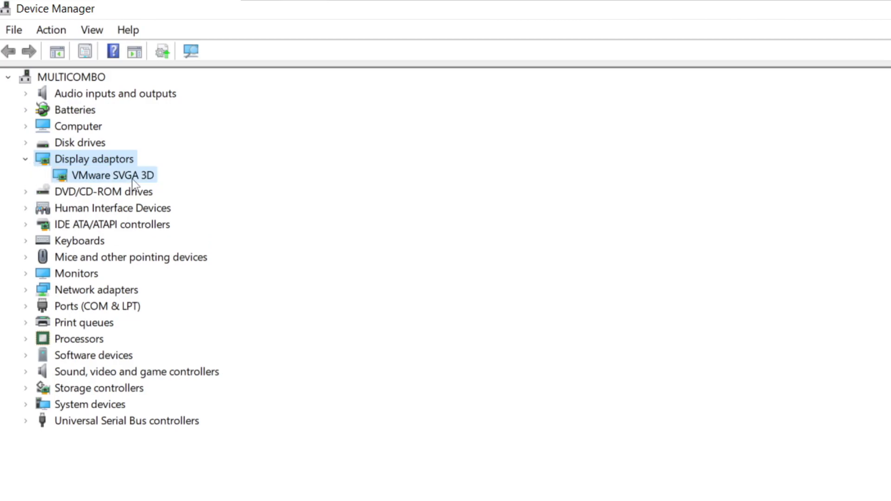
right_click(97, 178)
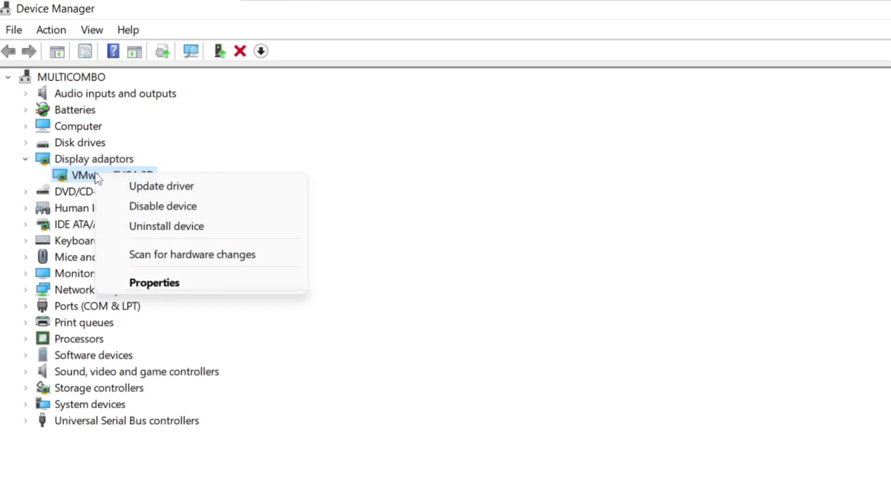
click(202, 188)
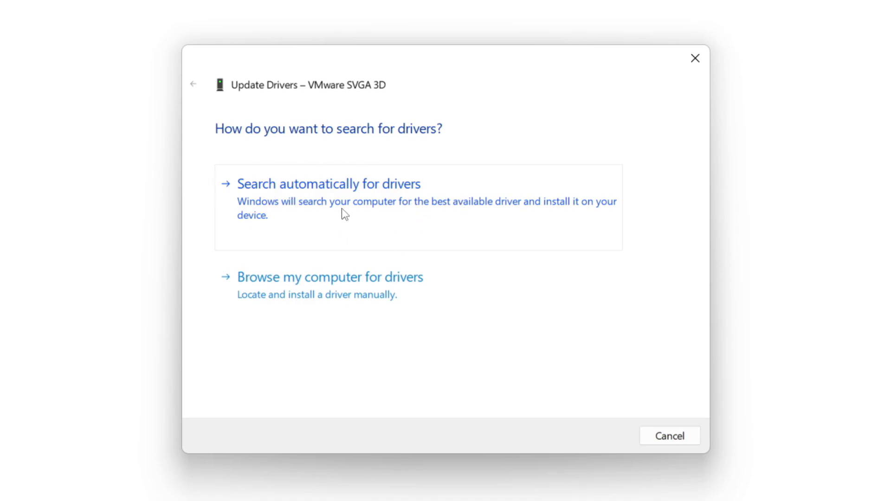
click(392, 210)
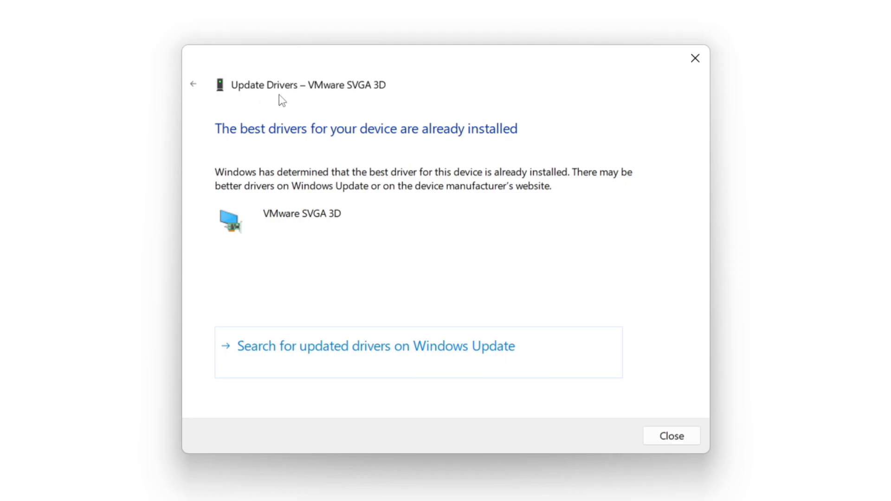
click(671, 439)
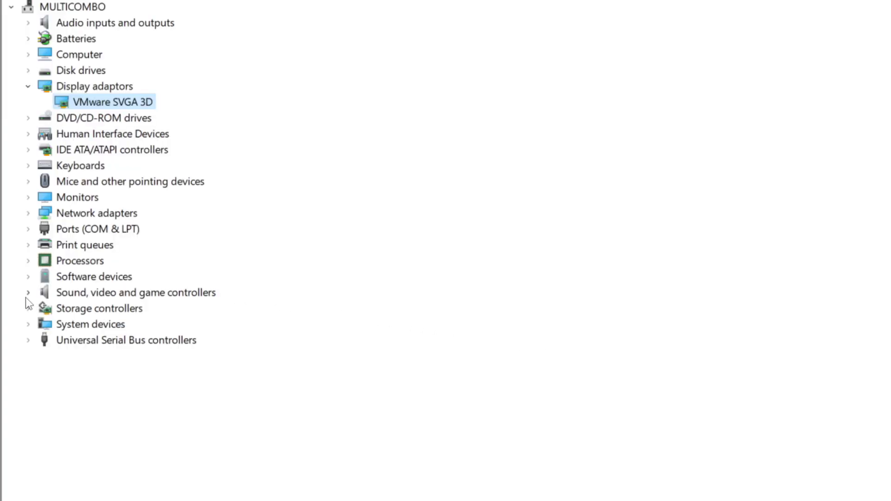
Step: Run an automatic driver update for the High Definition Audio Device under sound controllers, and close Device Manager
click(61, 294)
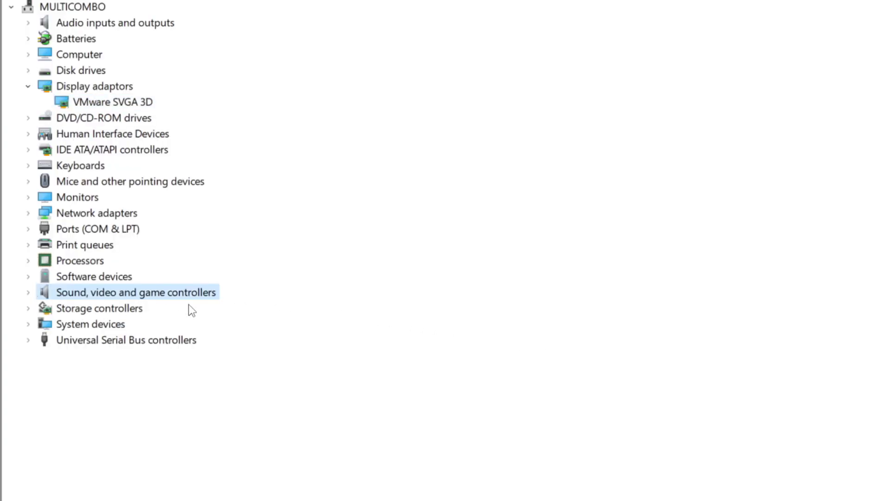
click(28, 293)
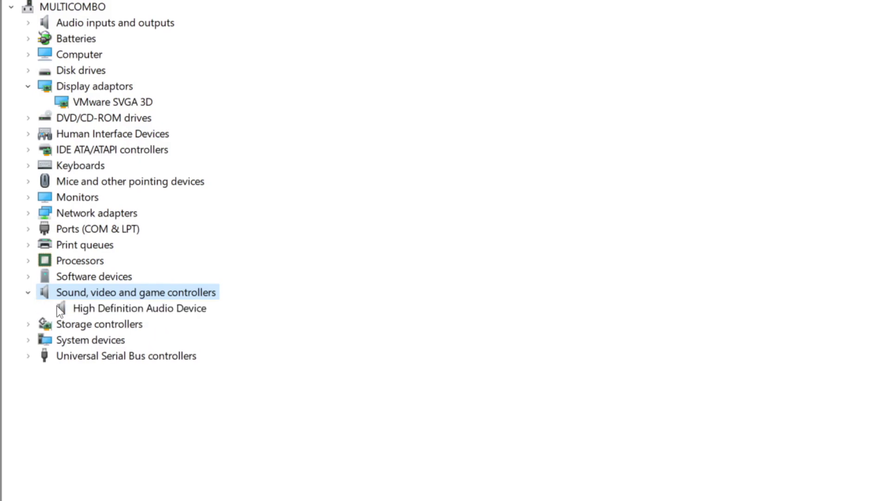
click(129, 309)
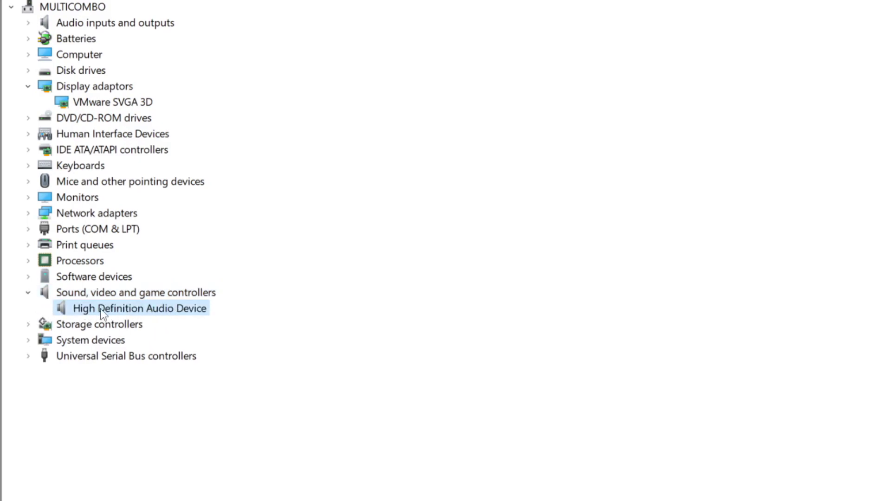
right_click(131, 312)
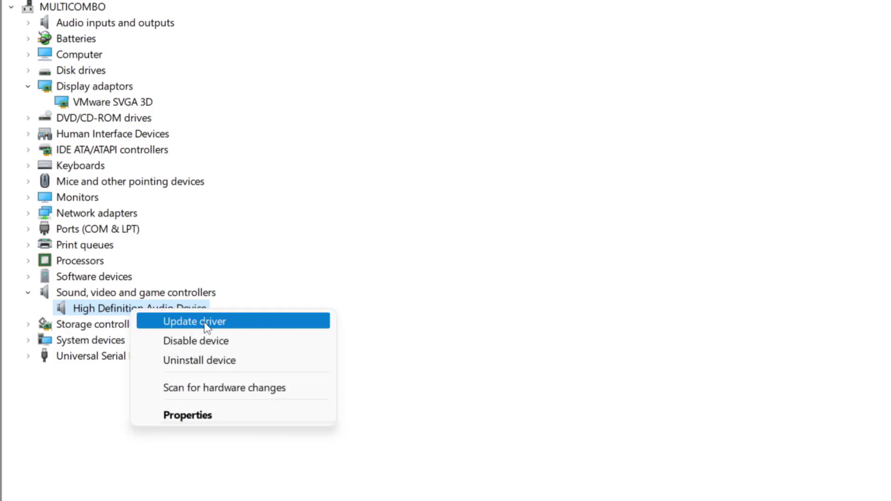
click(264, 325)
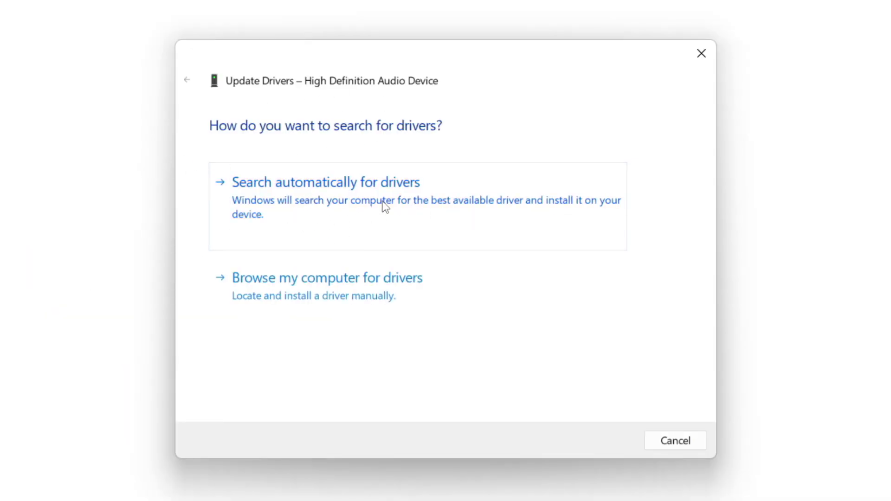
click(354, 199)
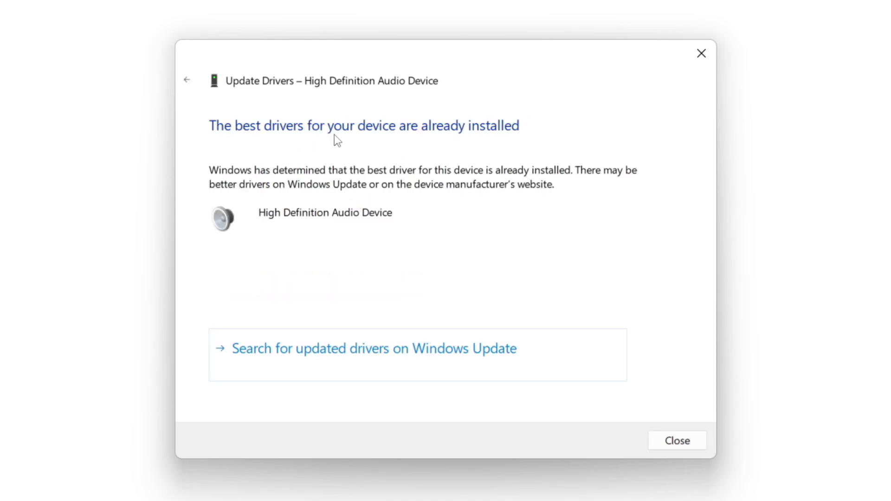
click(679, 441)
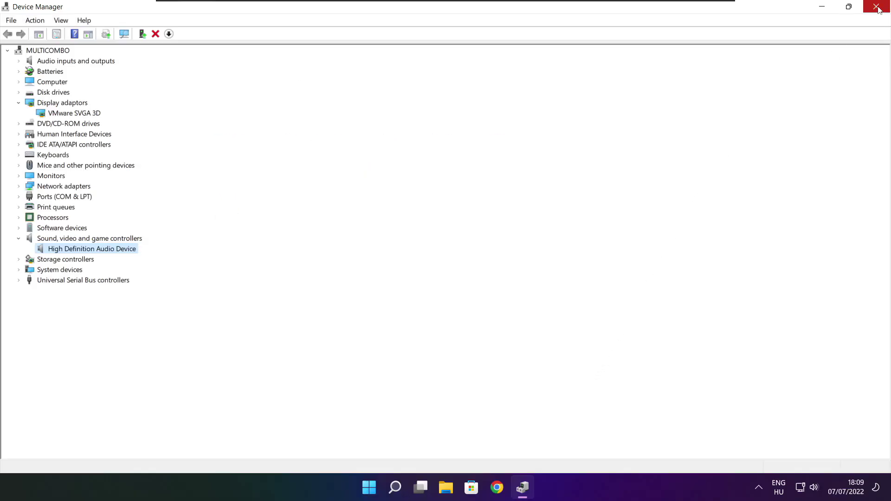
click(879, 9)
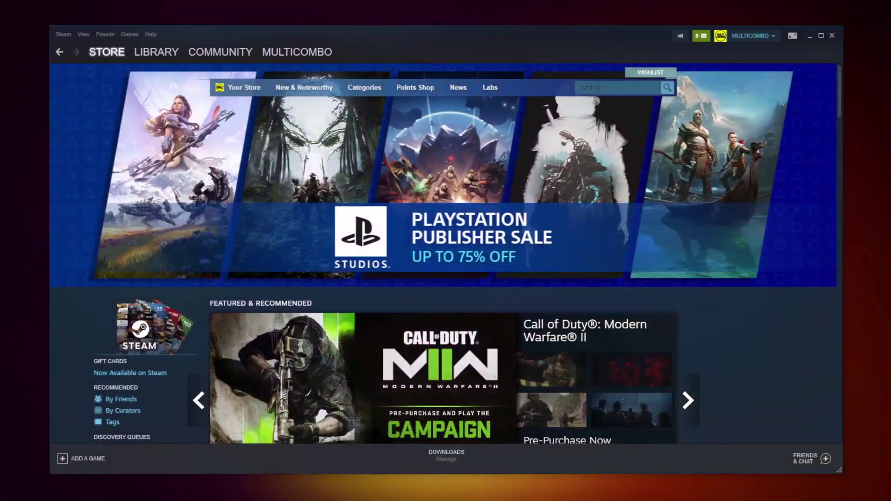
Step: In the Steam library, open the properties of the favorite "NOT WORKING GAME" and verify the integrity of its local game files
mouse_move(152, 54)
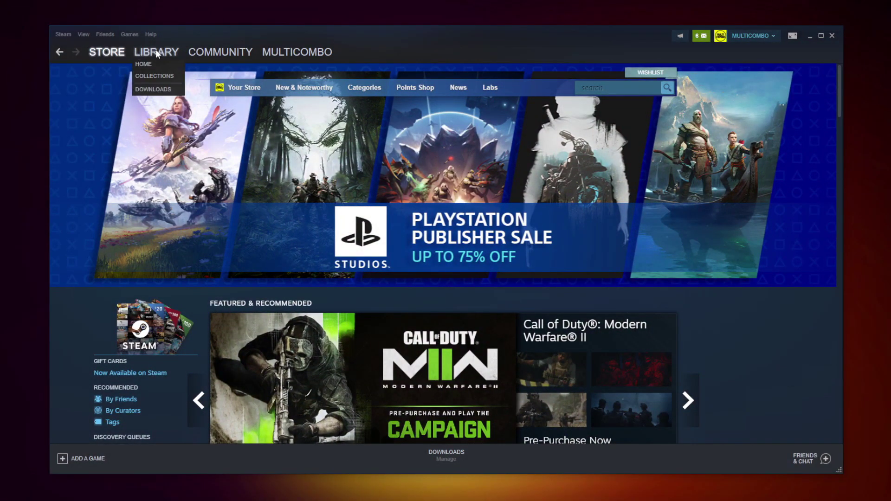
click(153, 53)
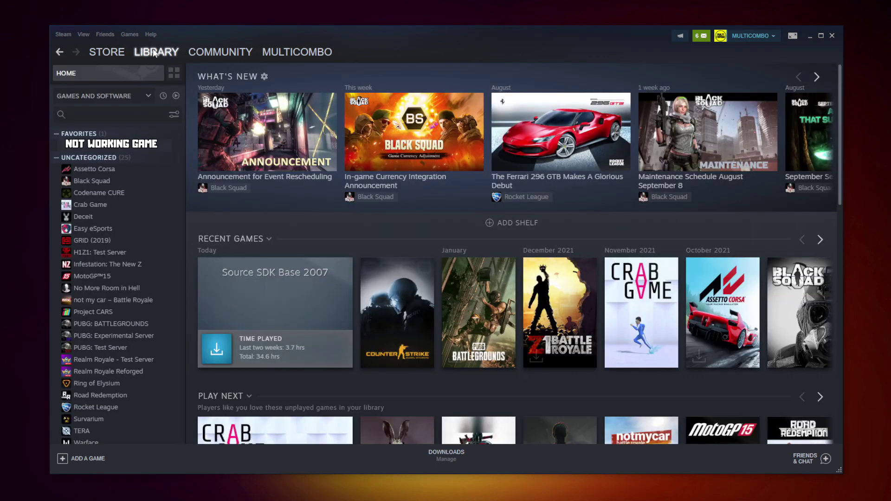
right_click(174, 148)
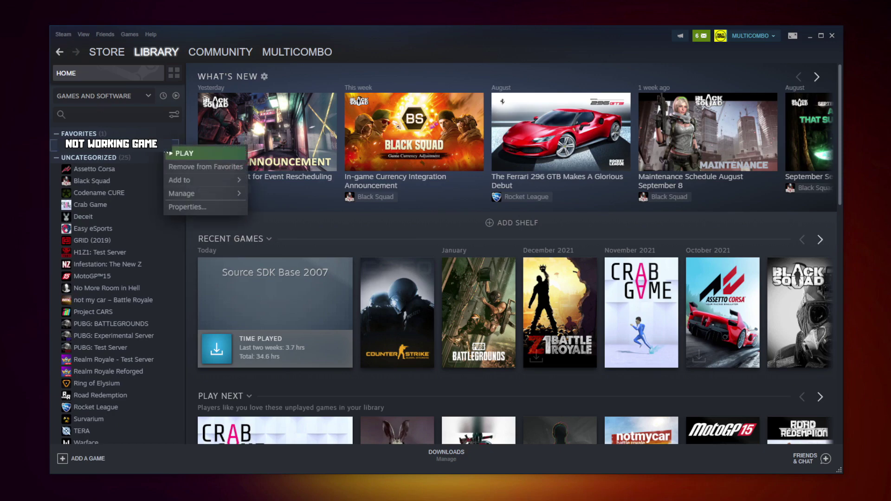
click(199, 207)
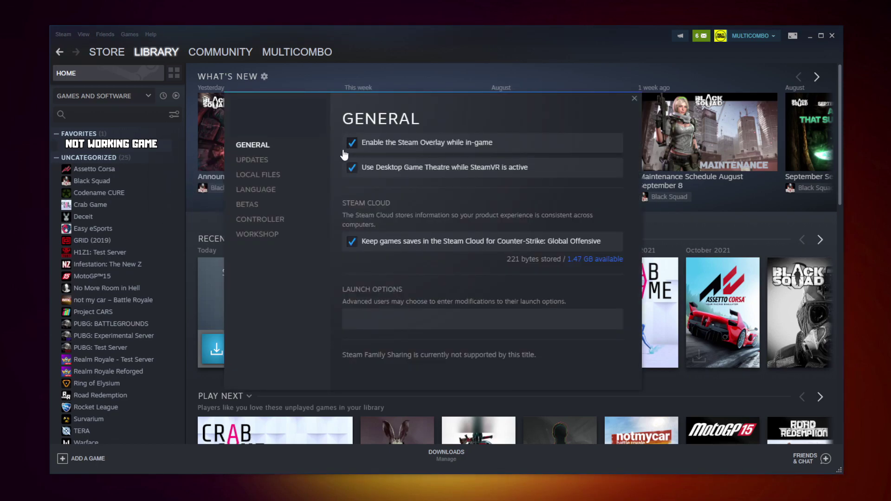
click(261, 180)
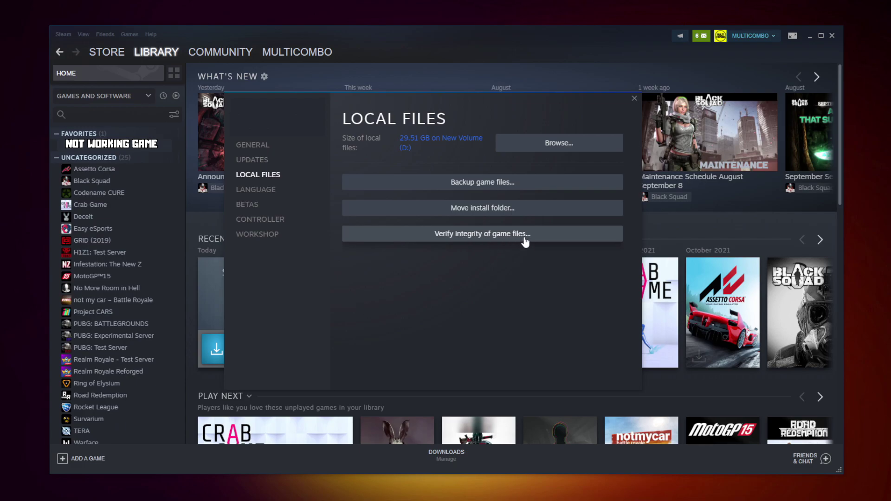
click(485, 236)
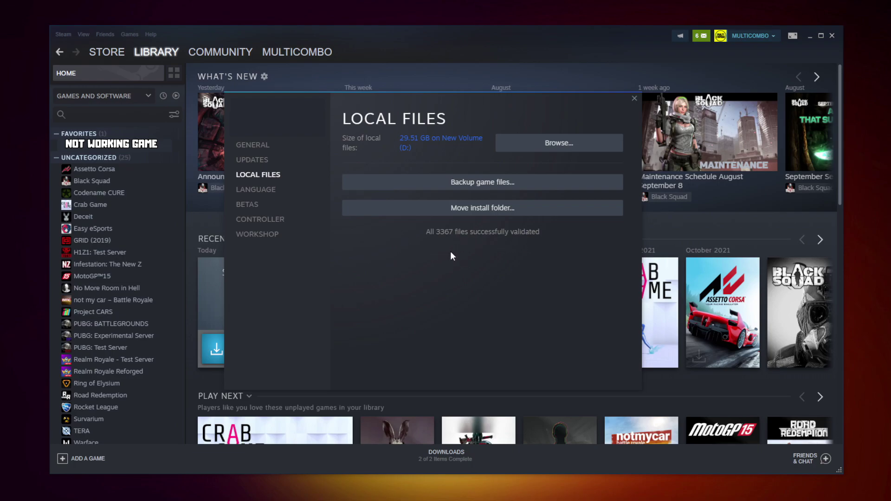
Step: Browse to the game's install folder and open the properties of the game's application file
click(568, 148)
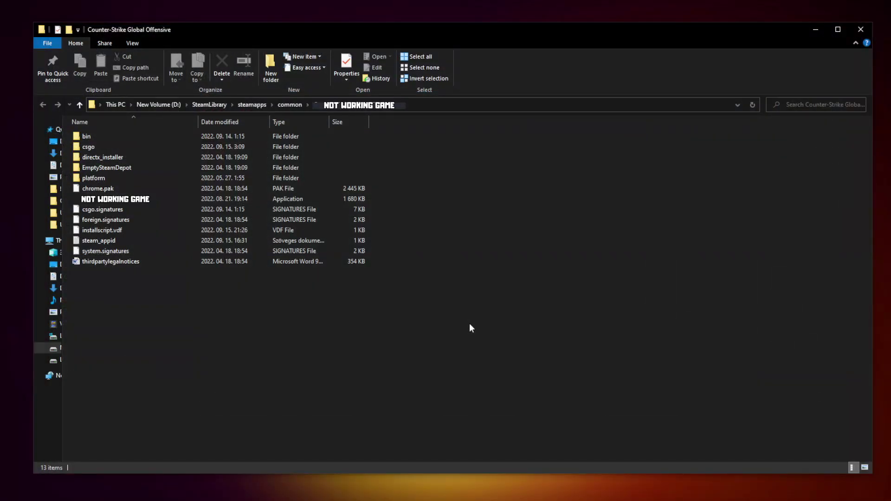
click(191, 201)
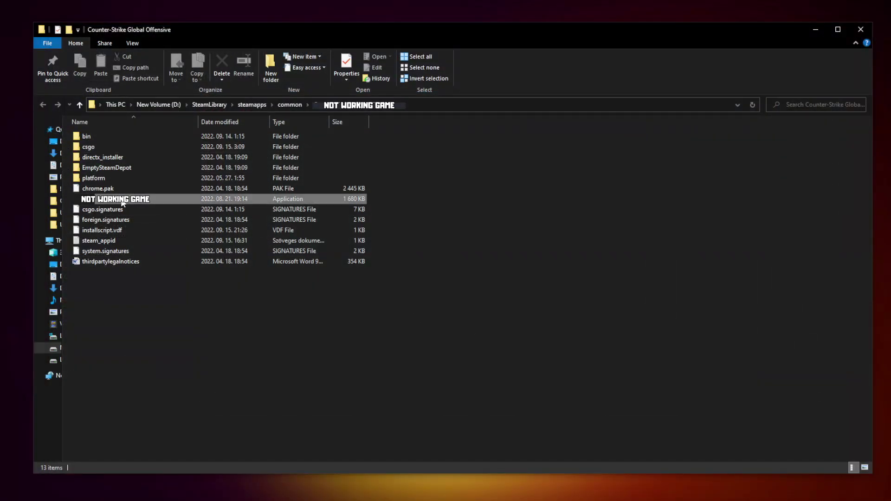
right_click(178, 200)
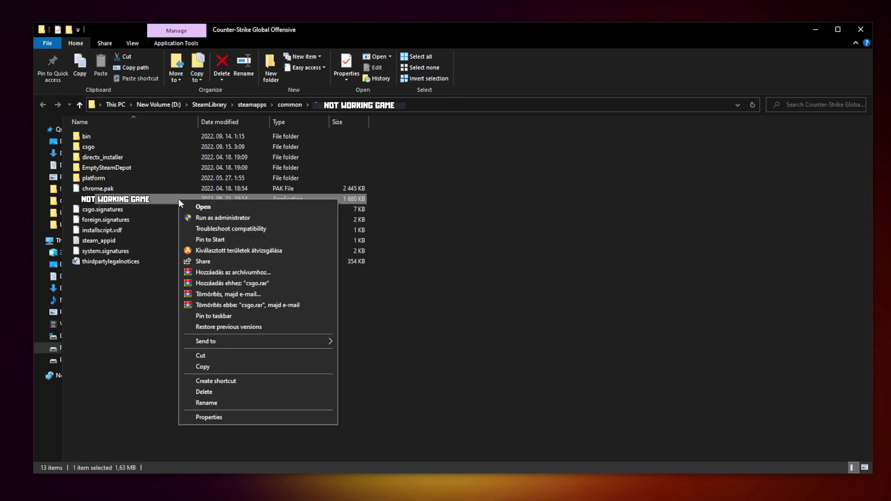
click(258, 417)
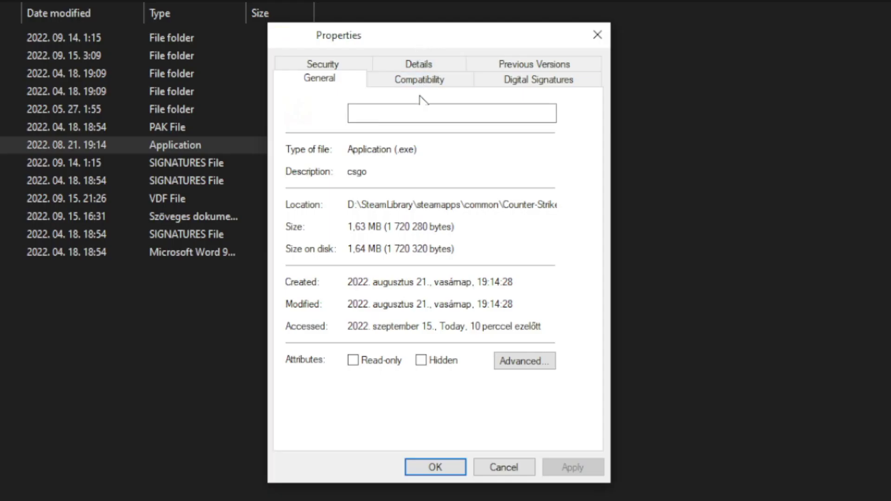
Step: Set the game's application file to run in compatibility mode for Windows 8
click(432, 86)
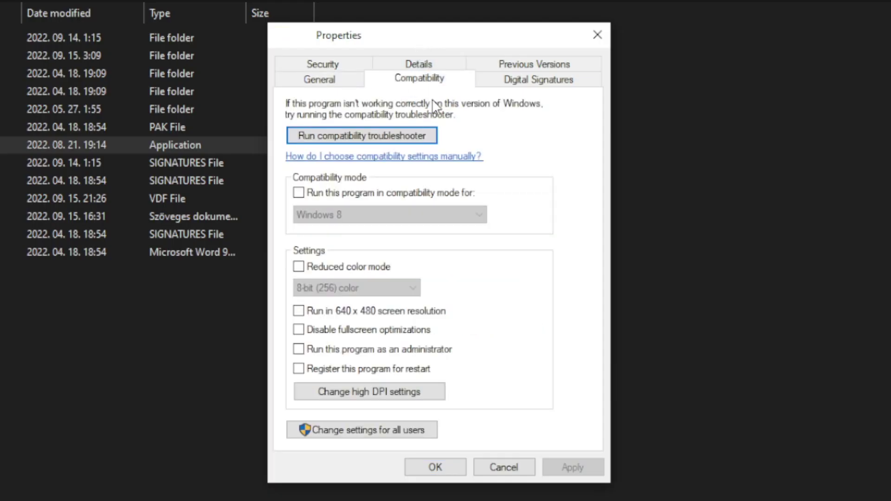
click(301, 194)
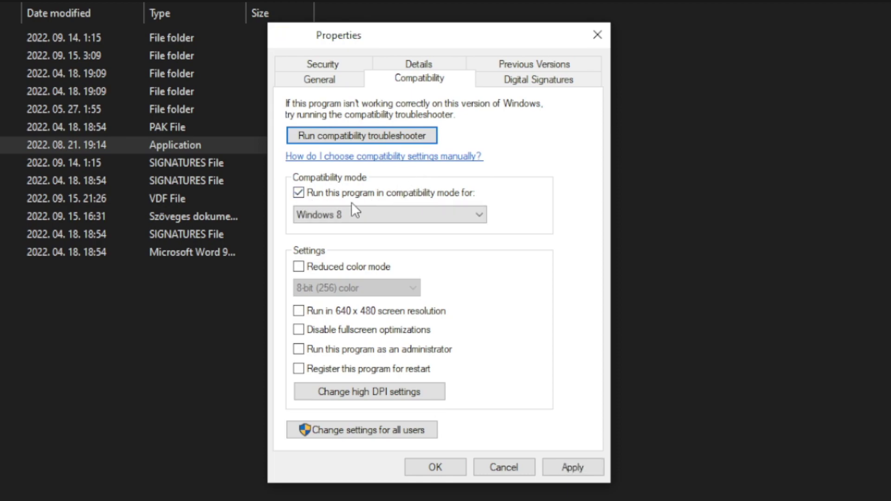
click(344, 210)
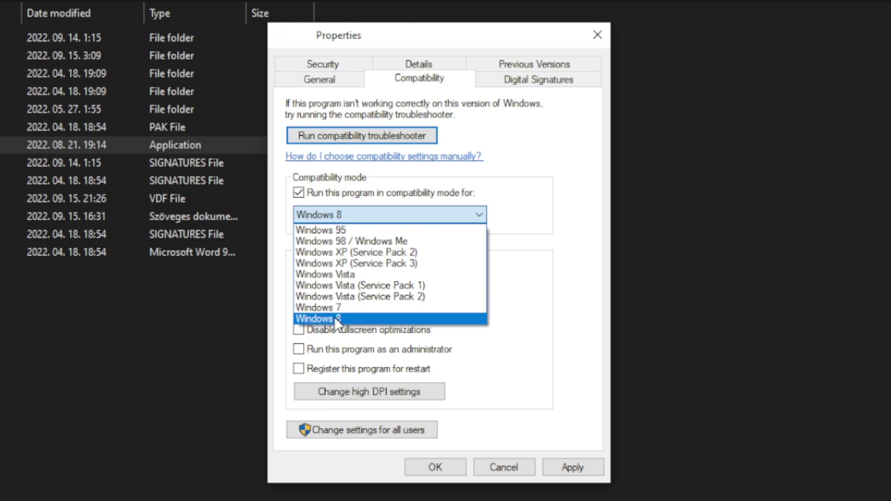
click(345, 320)
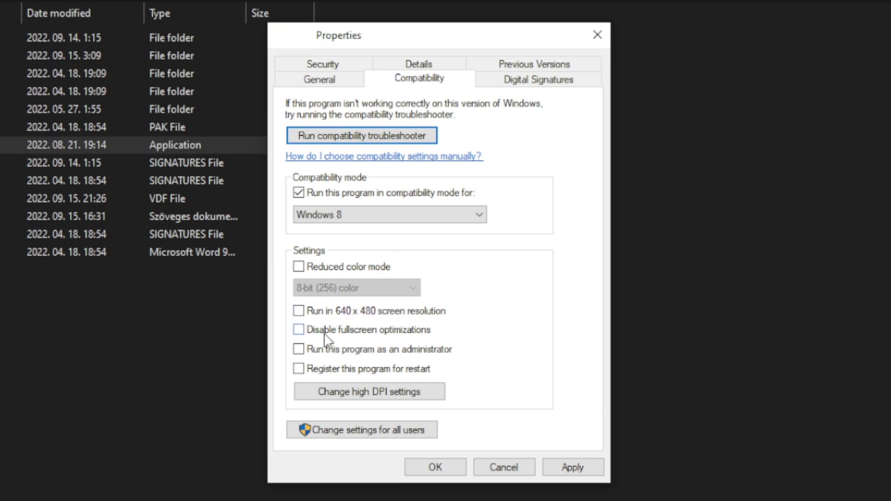
Step: Disable fullscreen optimizations, enable running the game as an administrator, and apply the compatibility settings
click(361, 334)
click(430, 353)
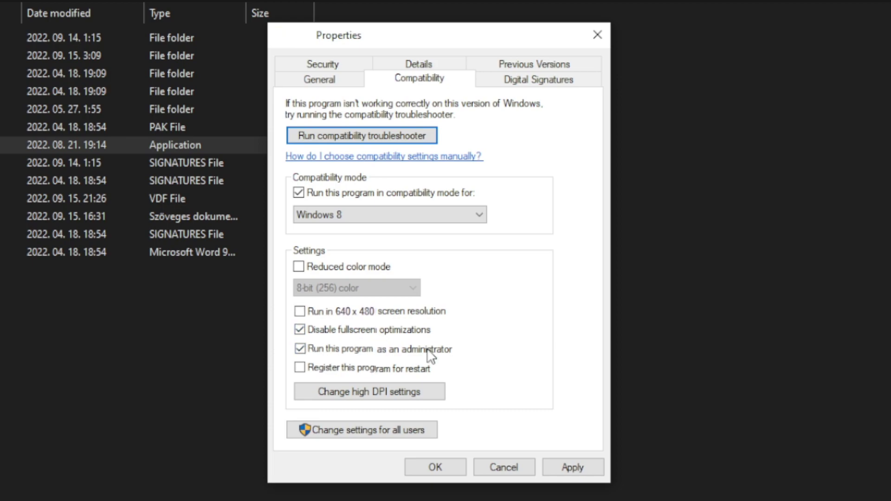
click(579, 466)
click(434, 468)
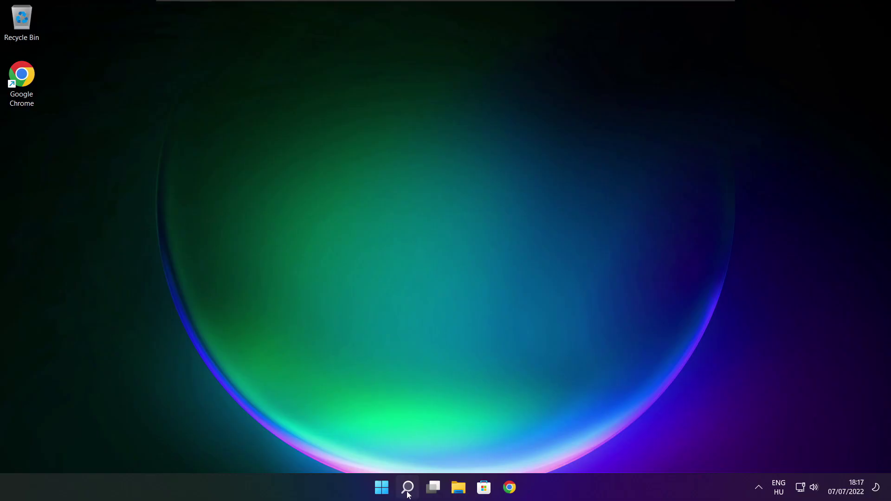
Step: Search Windows for "updates", open the update settings, check for new Windows updates, and close Settings
click(407, 488)
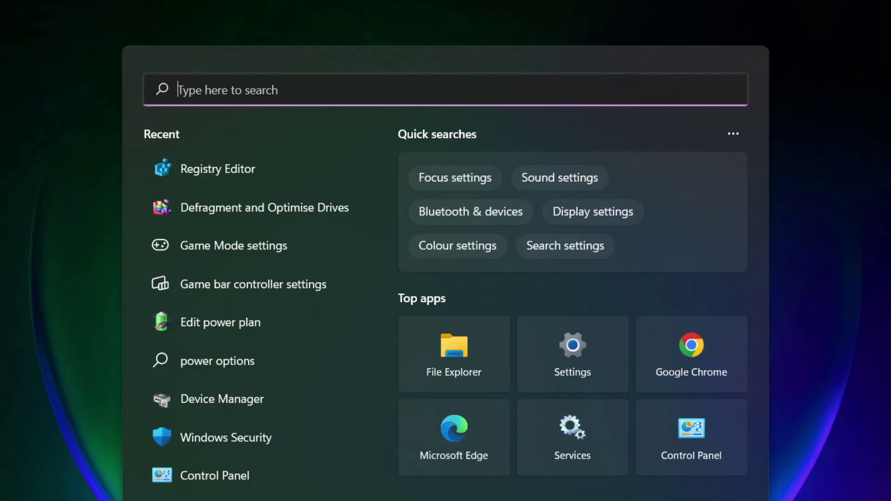
text(upd)
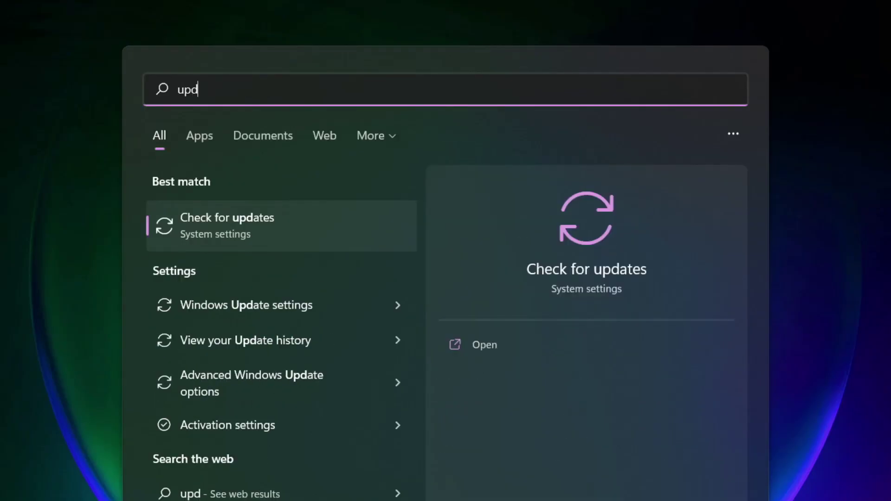
text(ates)
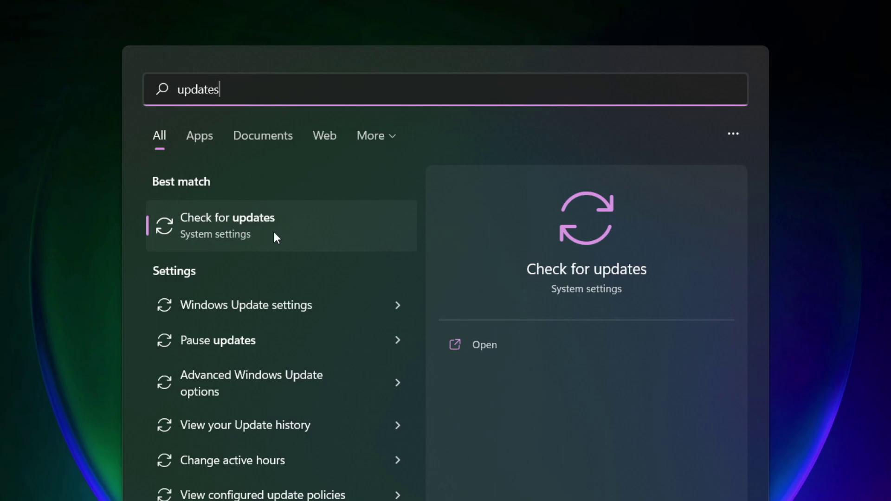
click(272, 231)
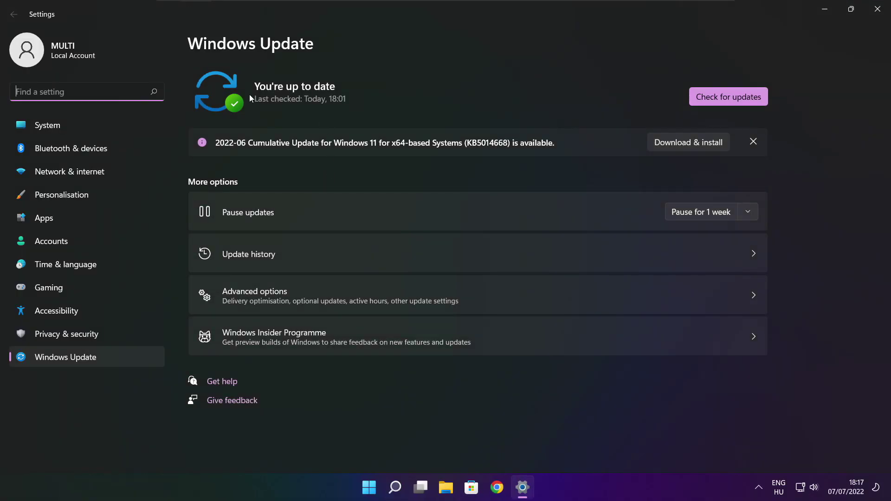
click(728, 97)
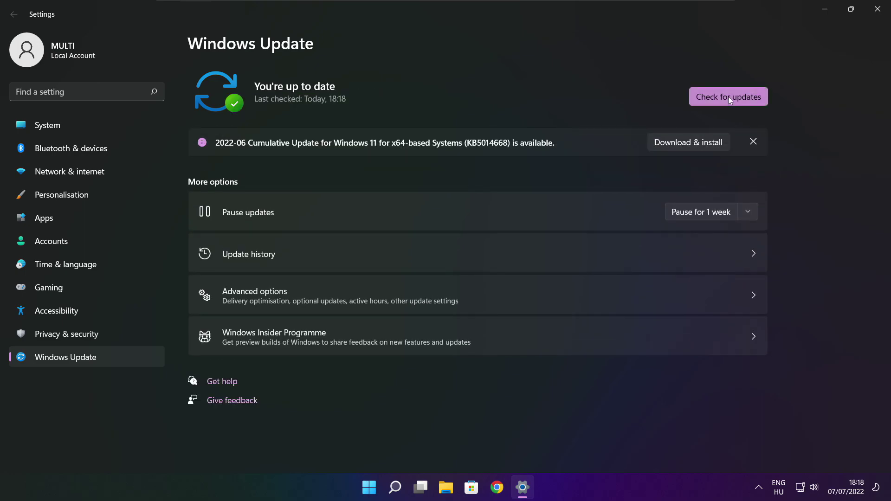
click(875, 13)
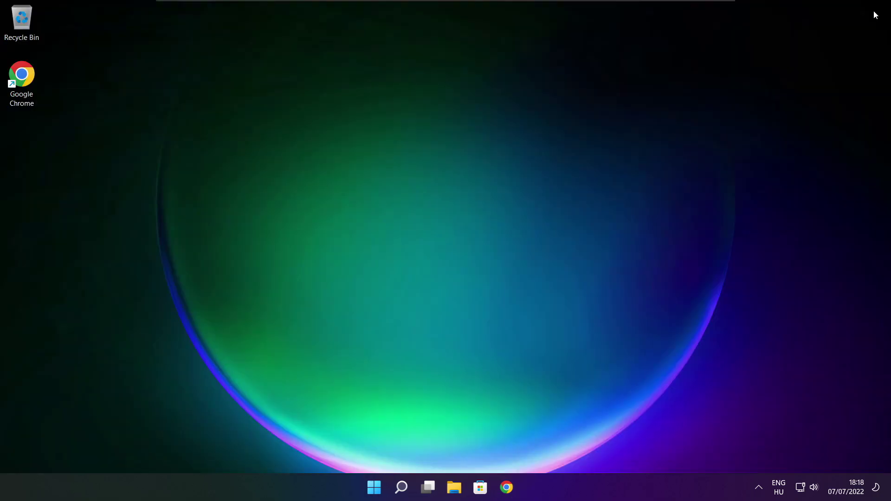
Step: Switch to Chrome and download the English DirectX End-User Runtime Web Installer from the Microsoft Download Center page
click(514, 493)
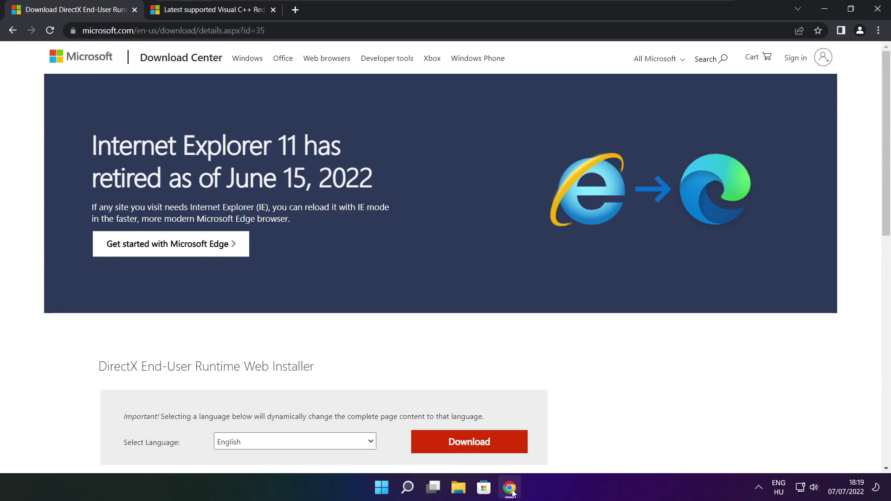
key(ctrl+l)
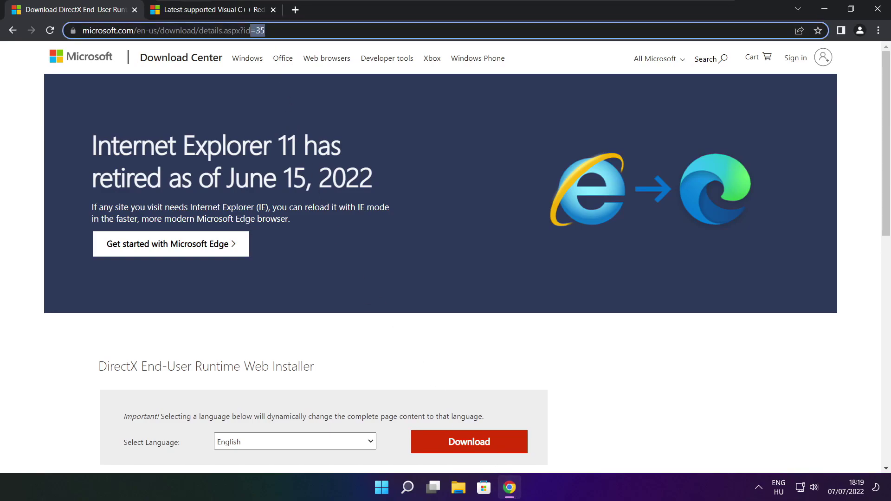
key(End)
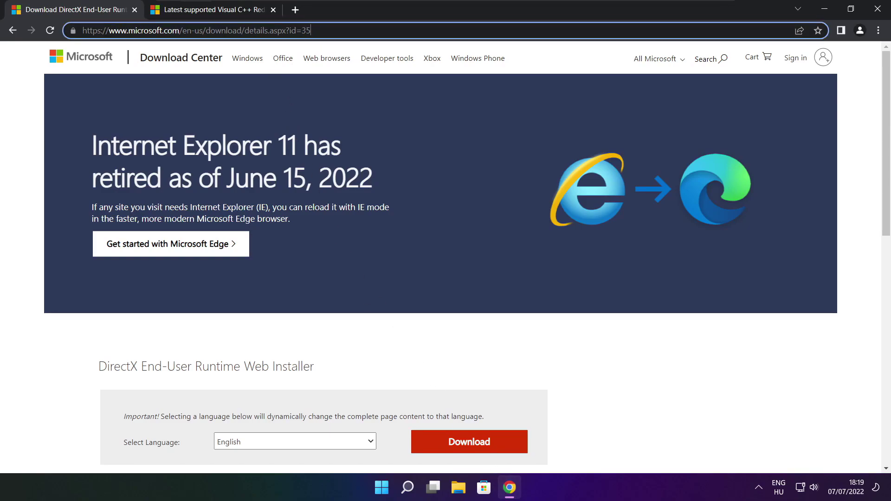
click(320, 334)
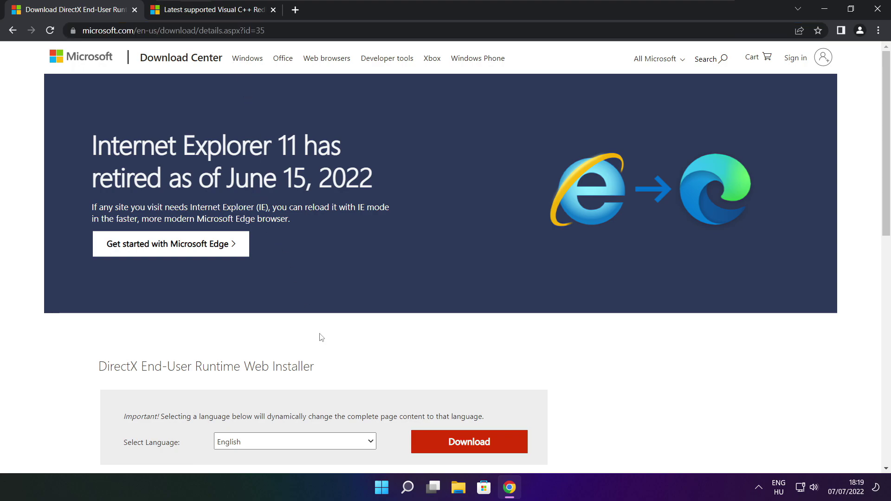
drag(878, 135, 869, 205)
drag(330, 192, 74, 195)
click(336, 193)
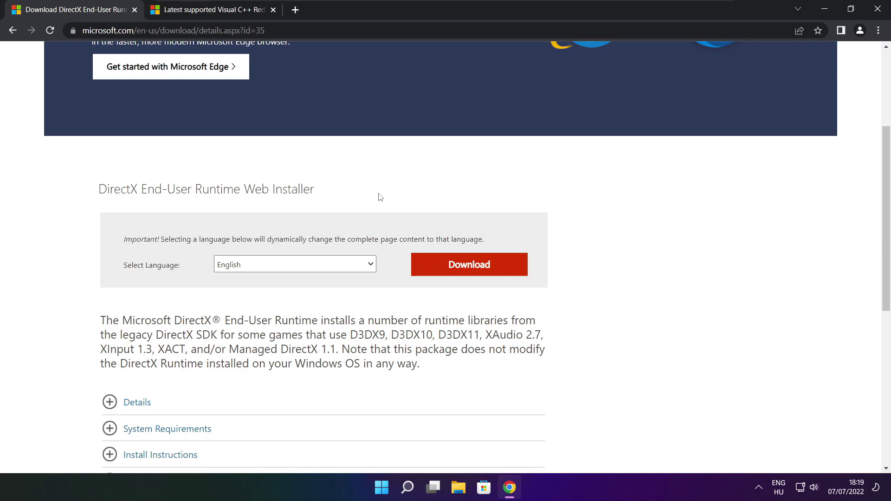
click(472, 267)
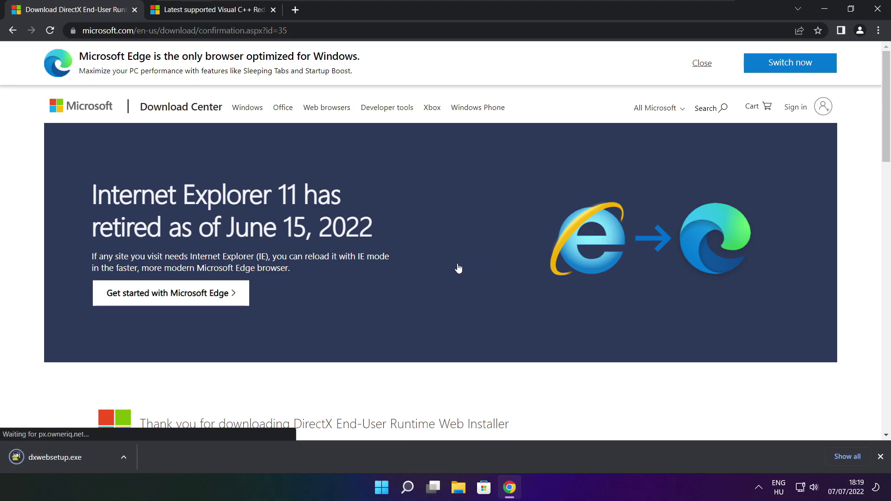
Step: Run the downloaded dxwebsetup.exe and accept the DirectX license agreement in the setup wizard
click(83, 457)
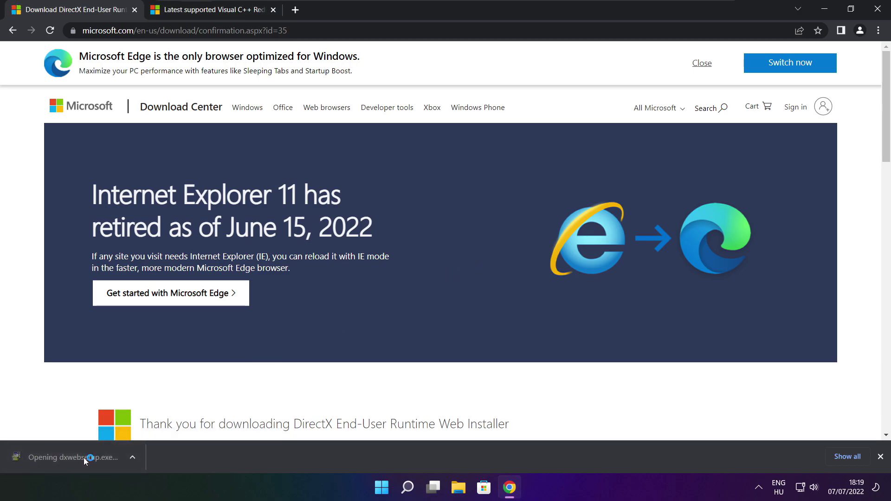
drag(193, 79, 426, 134)
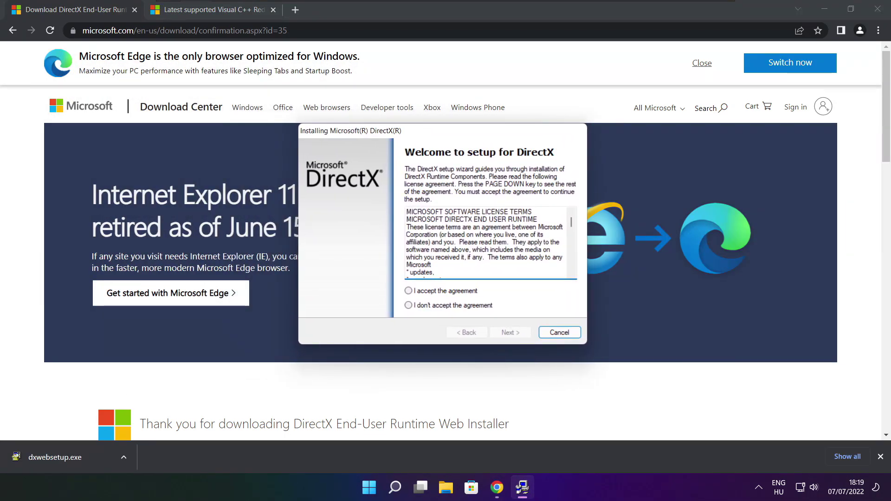
drag(571, 221, 570, 267)
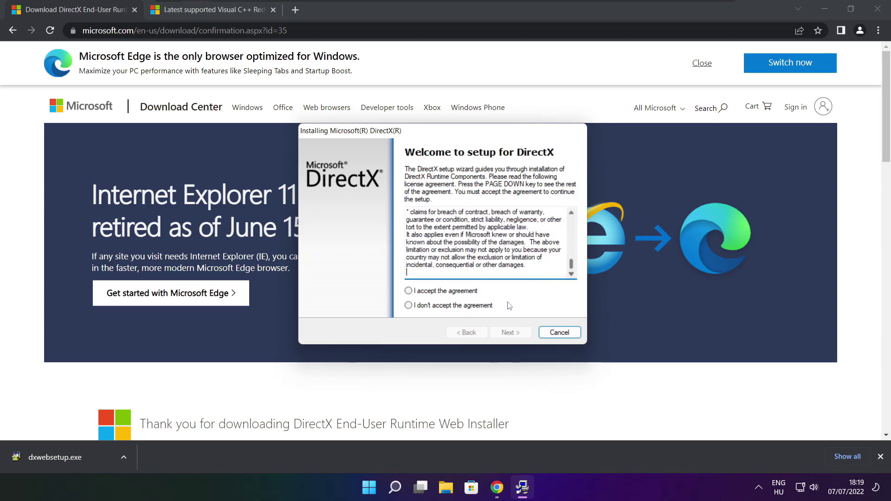
click(426, 292)
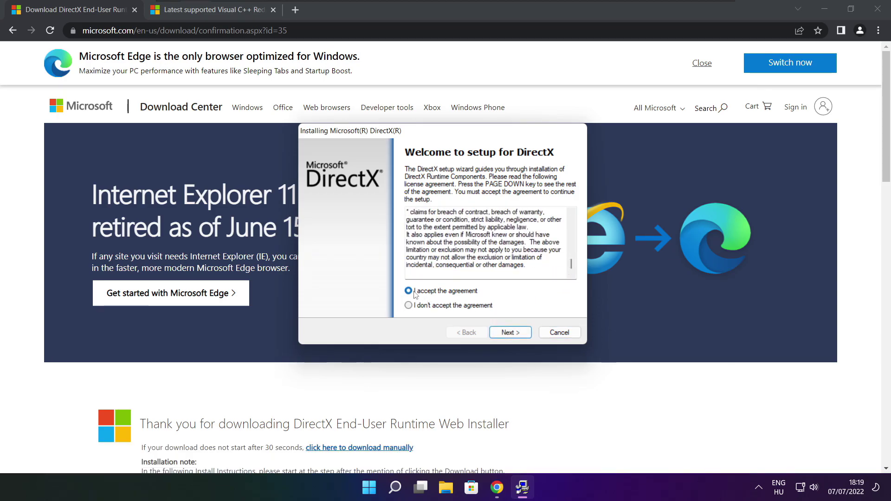
click(506, 330)
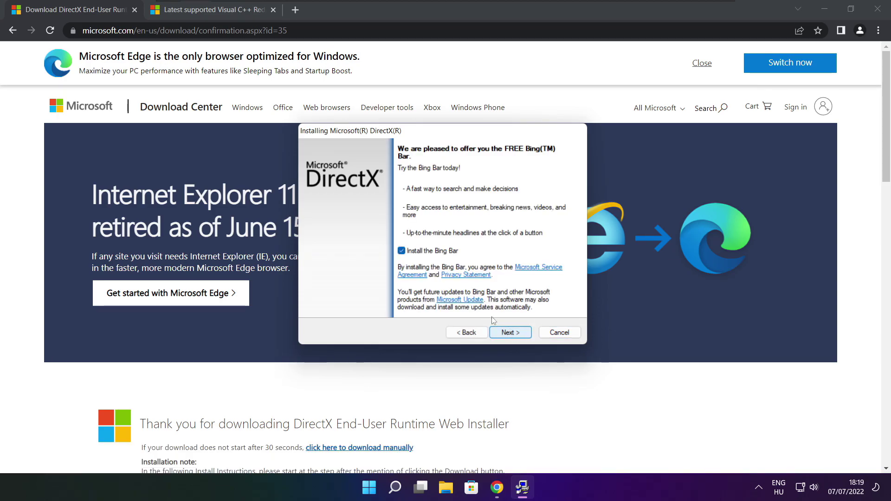
Step: Opt out of the Bing Bar, install the DirectX runtime components, and finish the setup
click(402, 251)
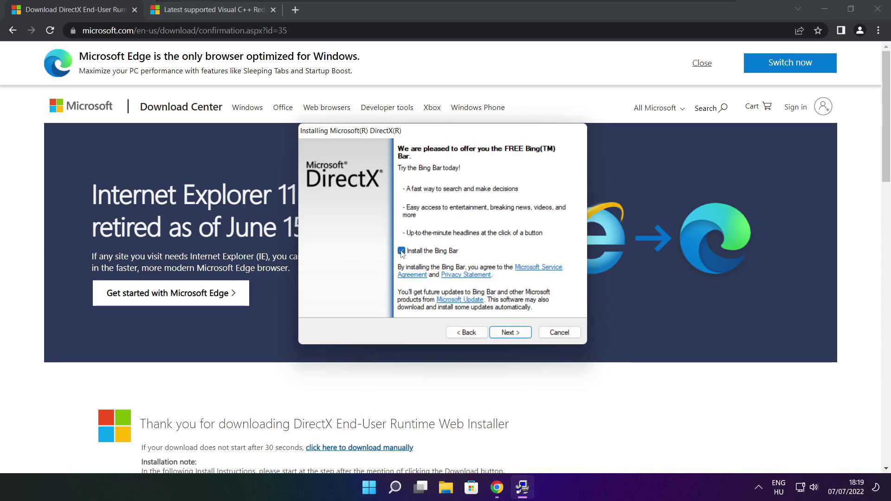
click(510, 333)
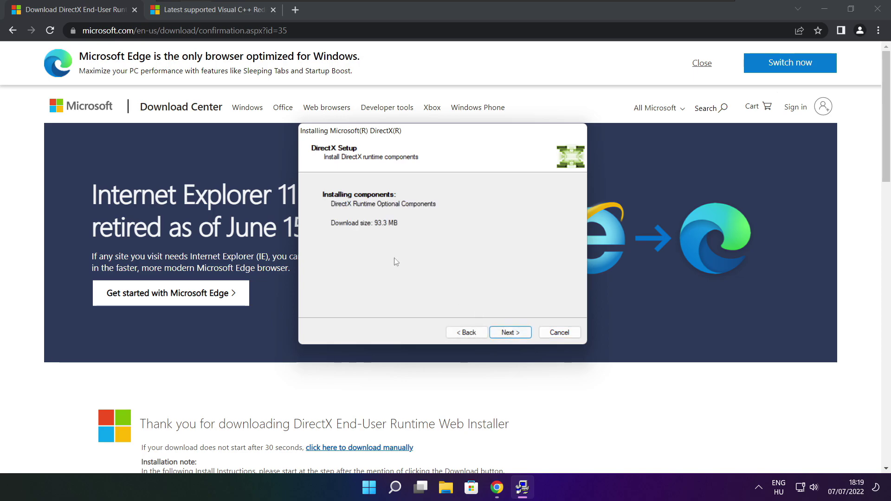
click(511, 333)
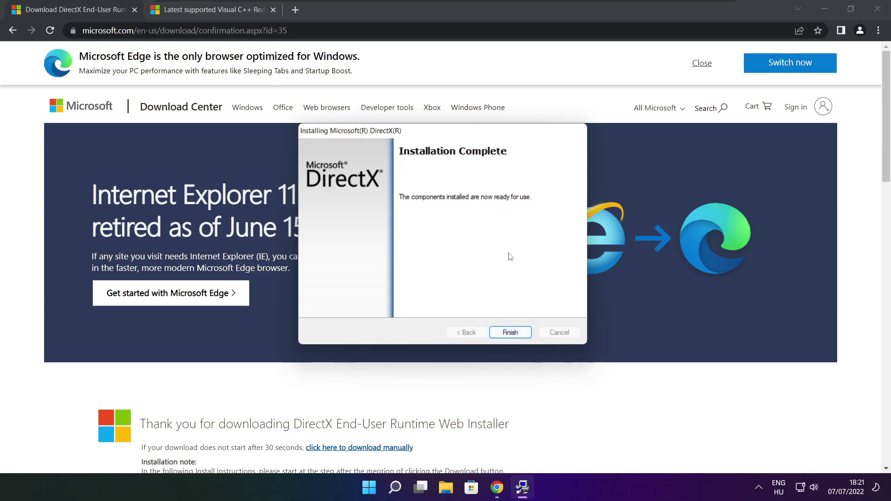
click(511, 333)
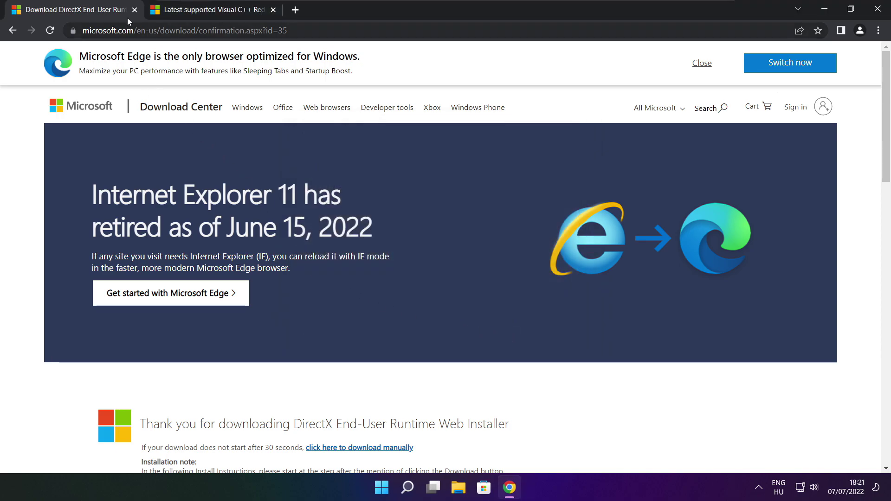
Step: Close the DirectX page and download the ARM64, X86 and X64 Visual C++ Redistributables for Visual Studio 2015, 2017, 2019, and 2022
click(134, 10)
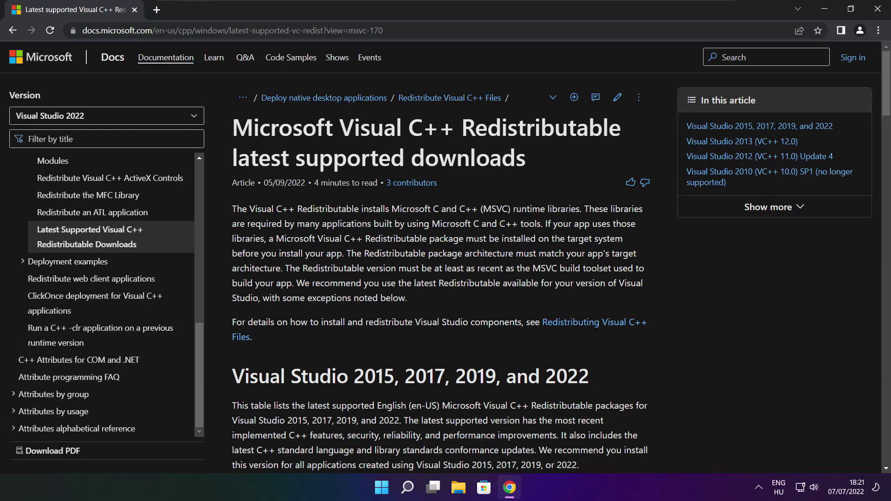
key(ctrl+l)
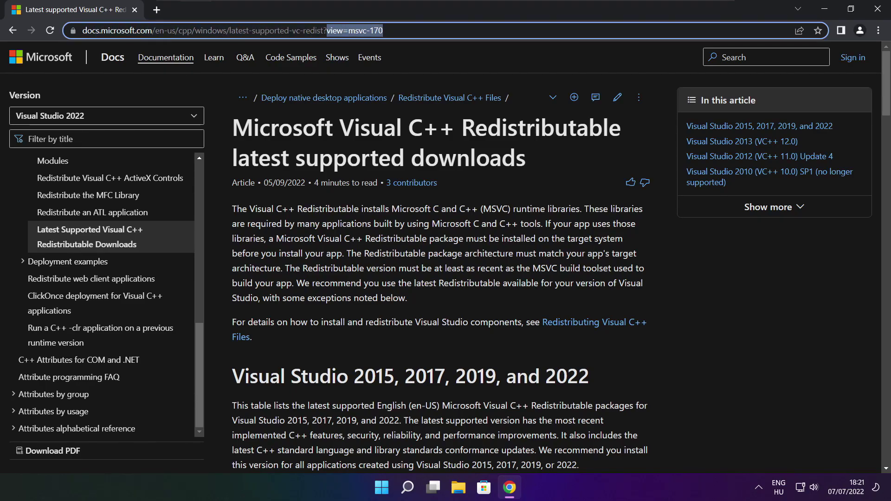
click(441, 57)
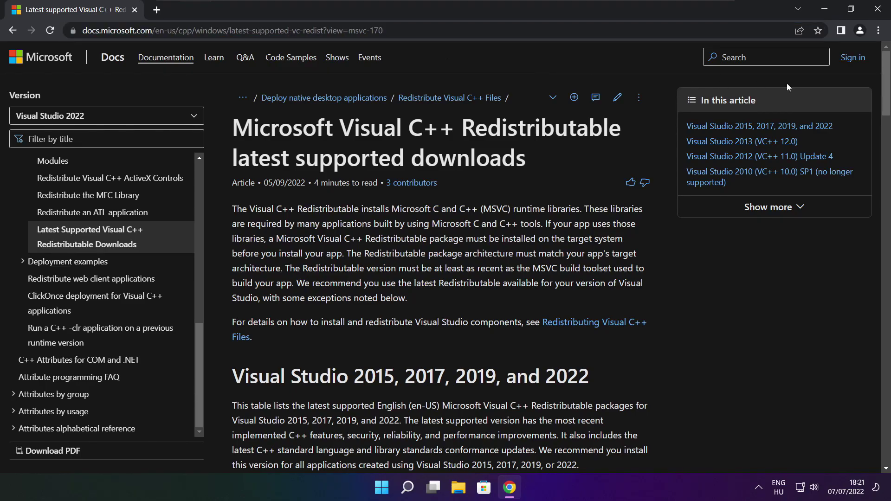
drag(886, 88, 881, 129)
drag(235, 229, 599, 320)
click(599, 321)
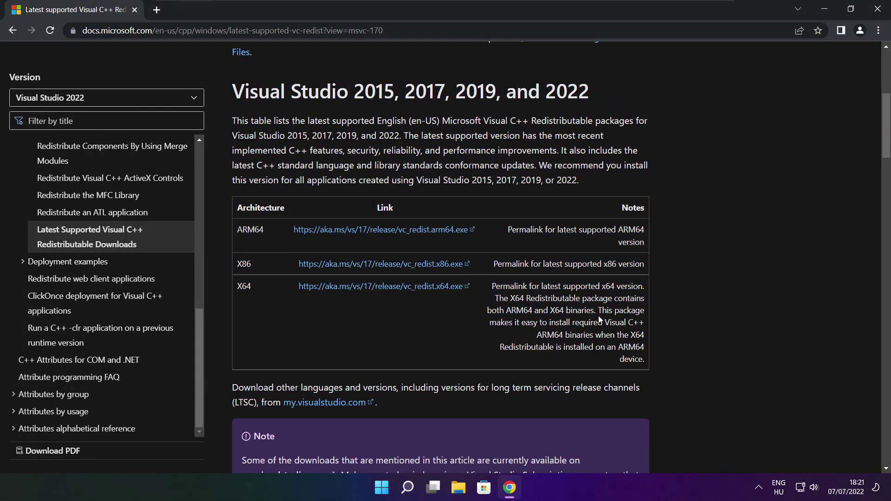
click(370, 231)
click(369, 265)
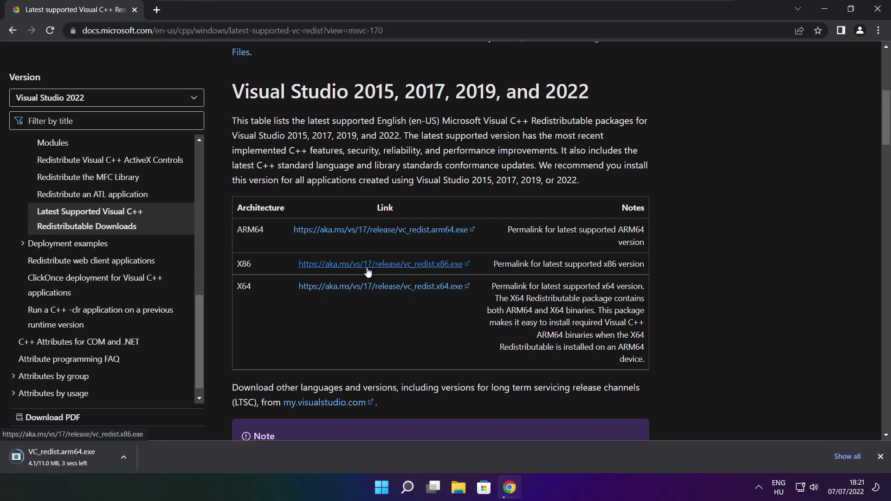
click(368, 287)
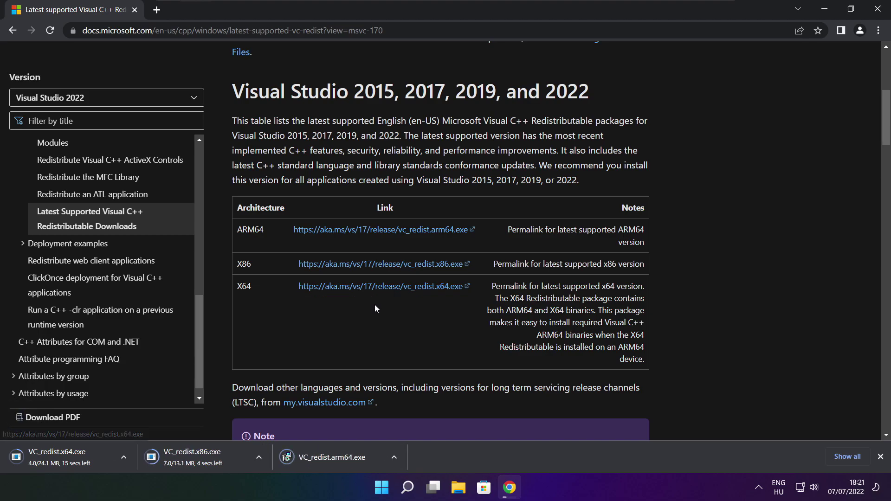
Step: Try to install the Visual C++ Redistributable from VC_redist.arm64.exe, agreeing to the license terms, and close its setup window
click(338, 458)
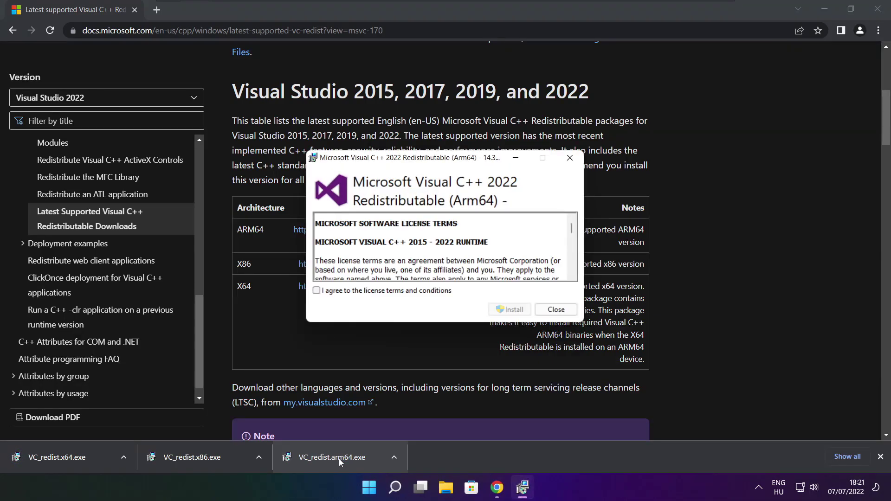
drag(572, 228, 572, 276)
click(317, 290)
click(506, 310)
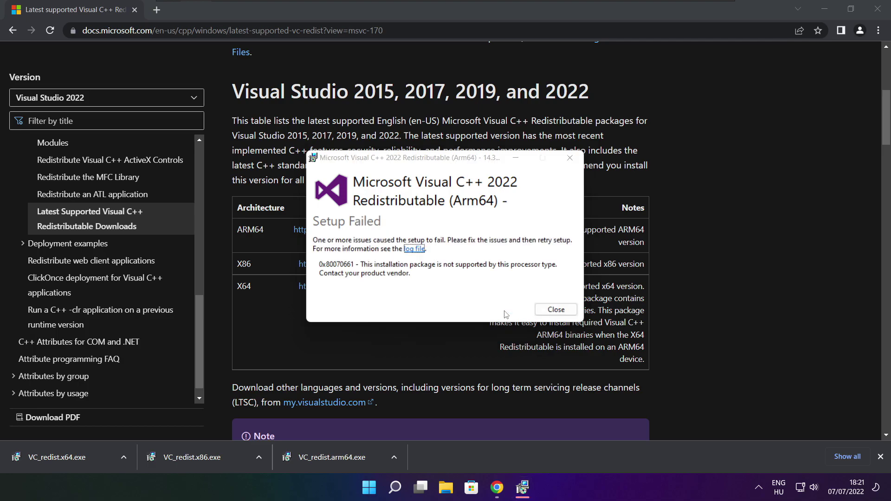
click(556, 310)
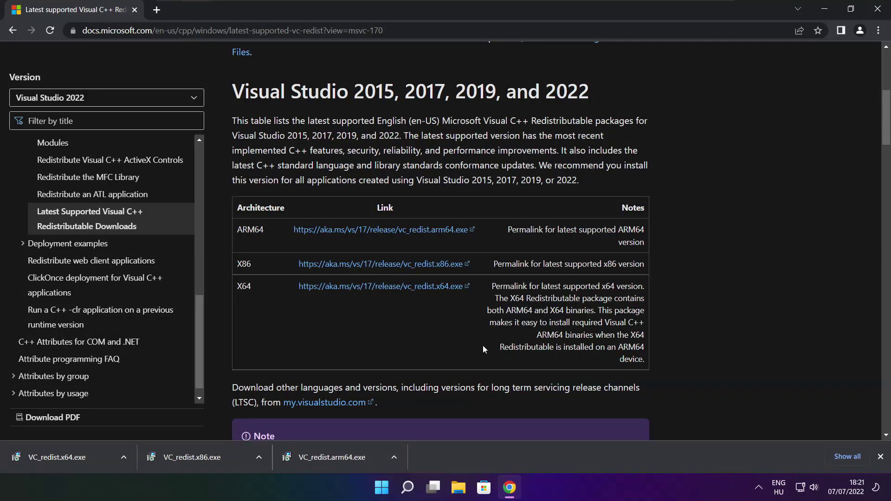
Step: Install the Visual C++ Redistributable from VC_redist.x86.exe, agreeing to the license terms, and close its setup window
click(210, 456)
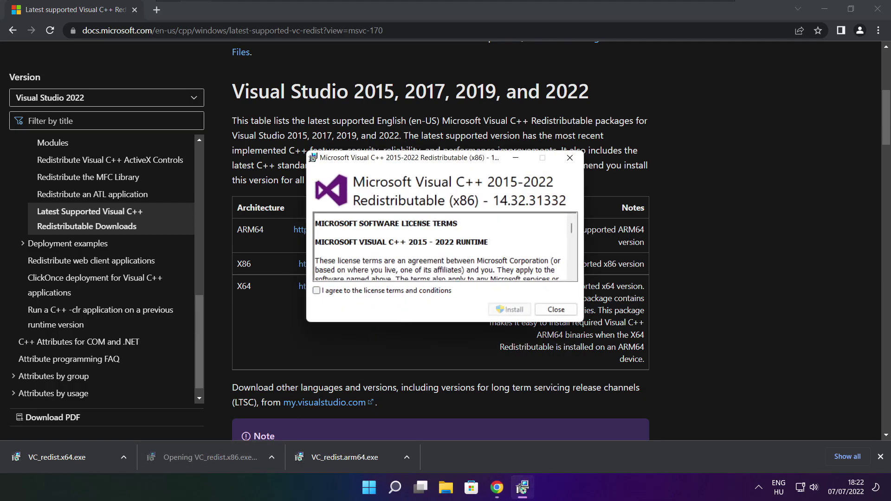
drag(572, 228, 573, 274)
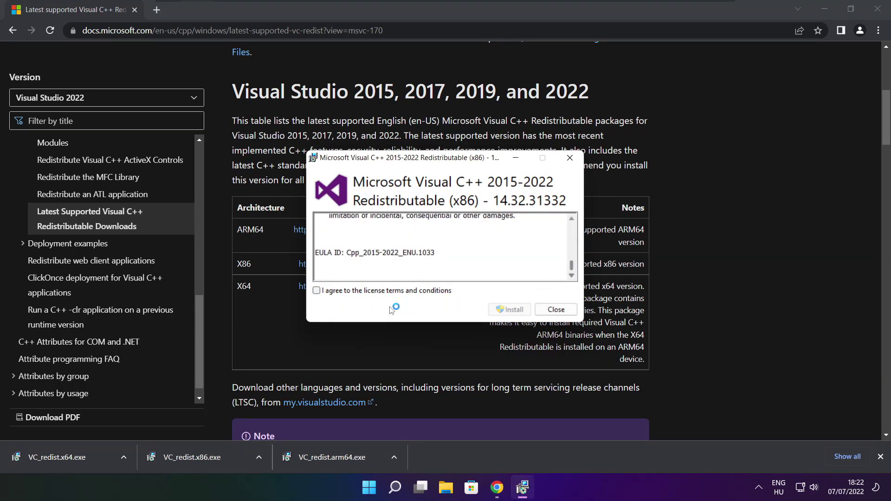
click(318, 291)
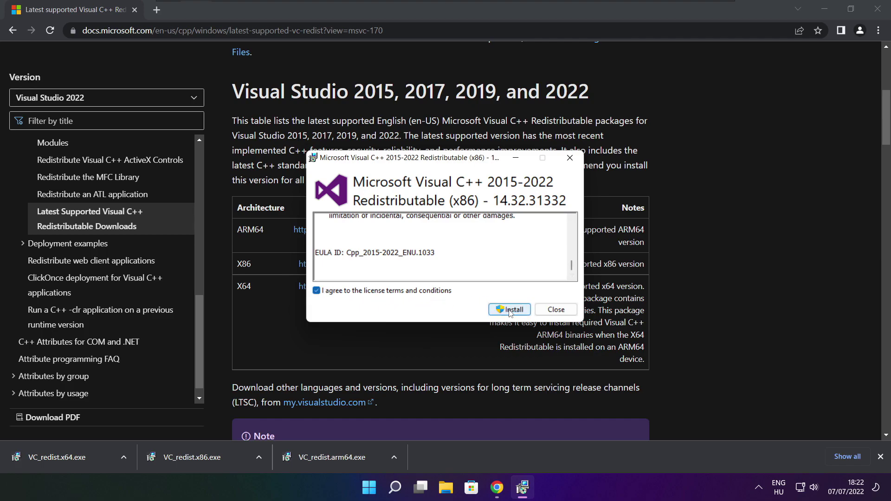
click(510, 310)
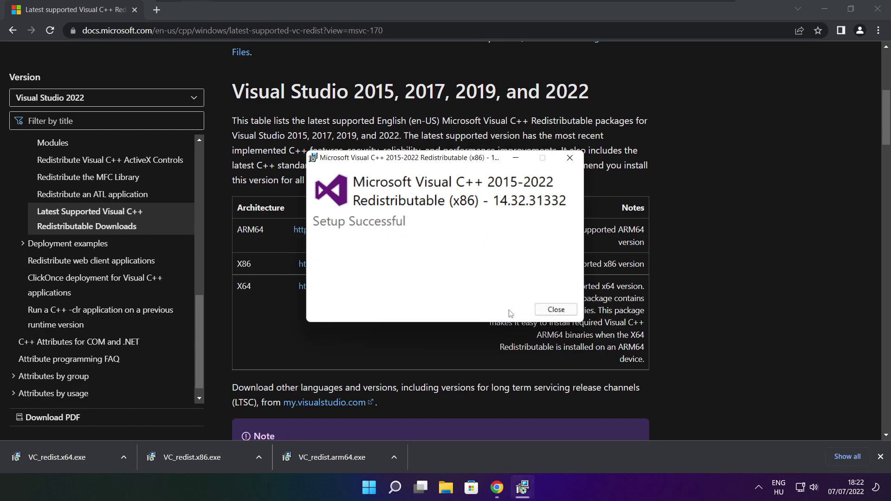
click(556, 310)
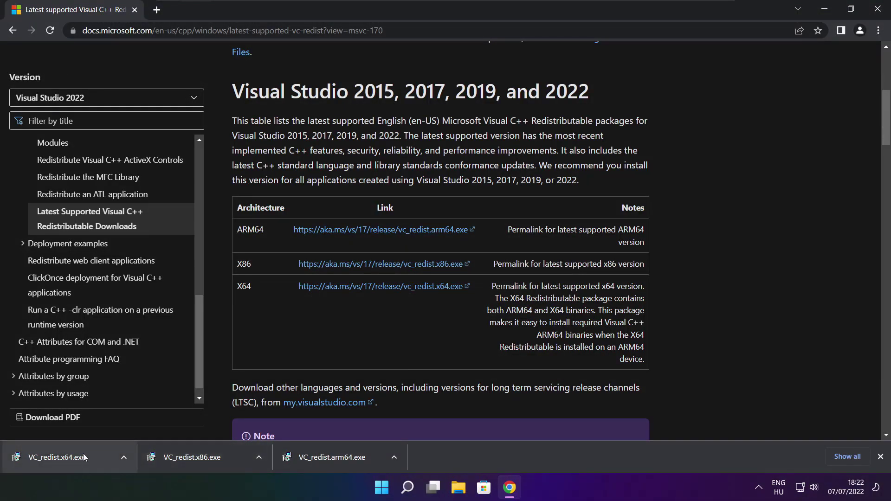
Step: Install the Visual C++ Redistributable from VC_redist.x64.exe, agreeing to the license terms, and close its setup window and the browser
click(74, 457)
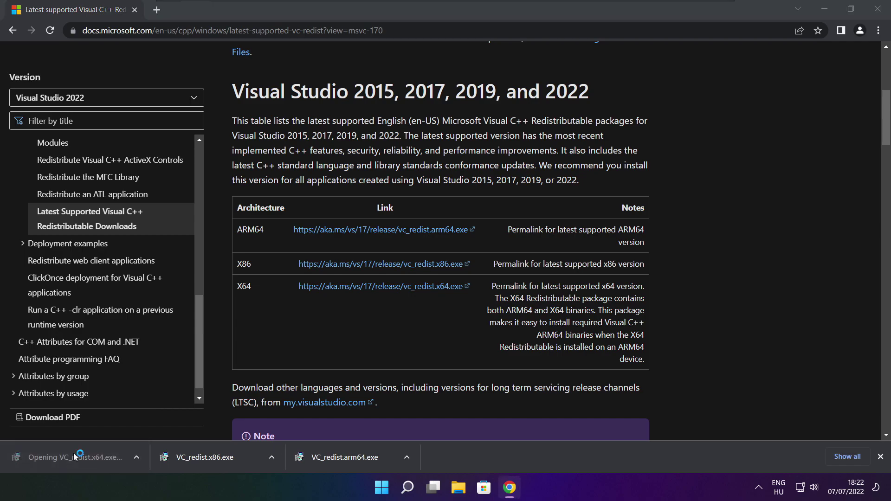
drag(571, 228, 572, 270)
click(316, 291)
click(510, 310)
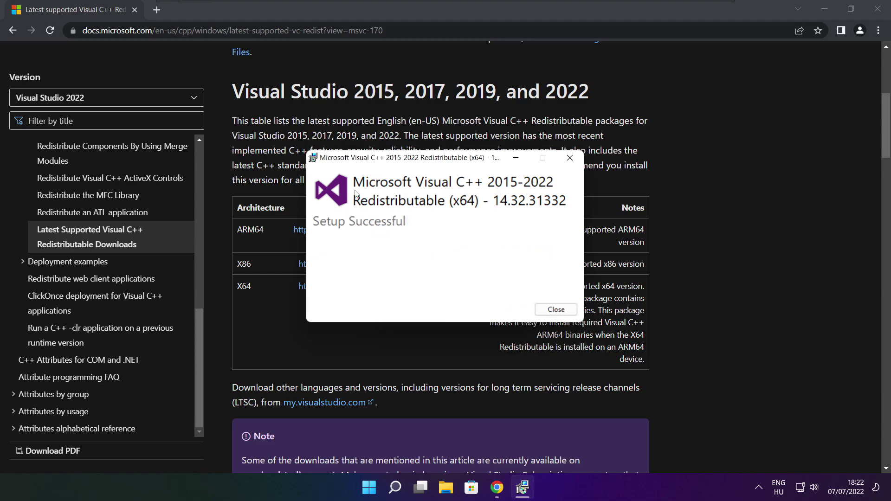
click(556, 310)
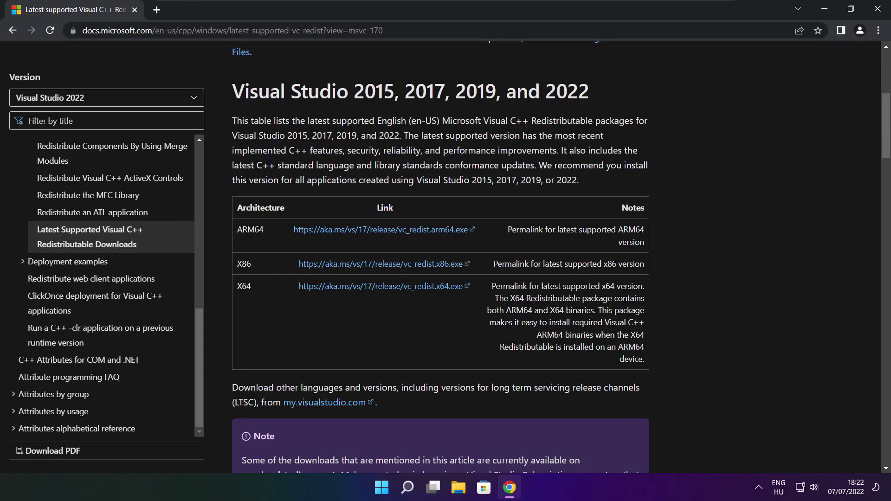
click(878, 10)
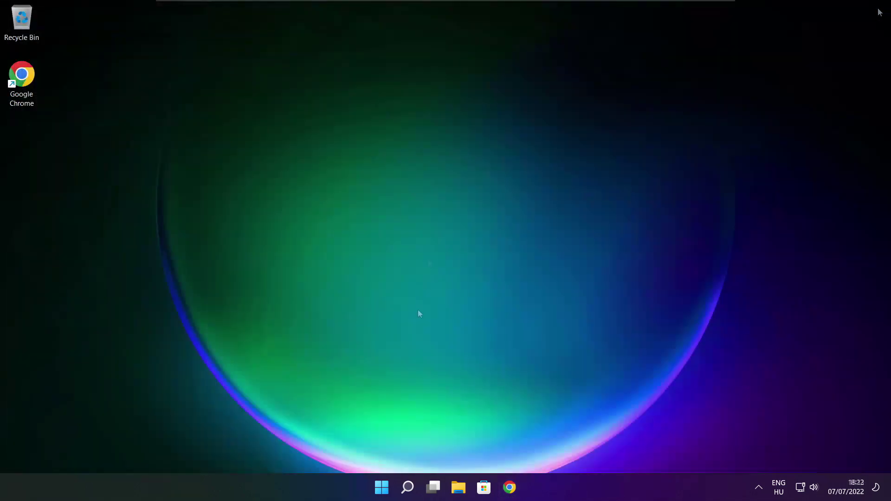
Step: Open Task Manager's startup apps and disable Cortana and Microsoft Edge at startup
right_click(383, 488)
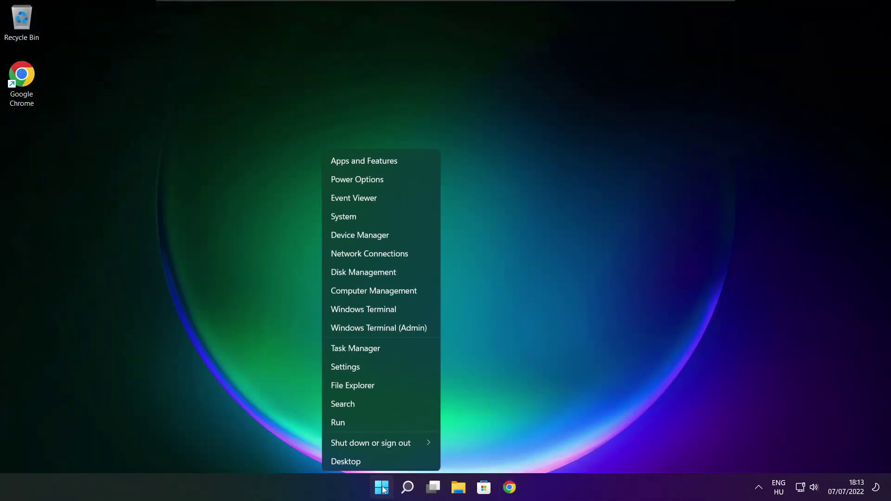
click(384, 348)
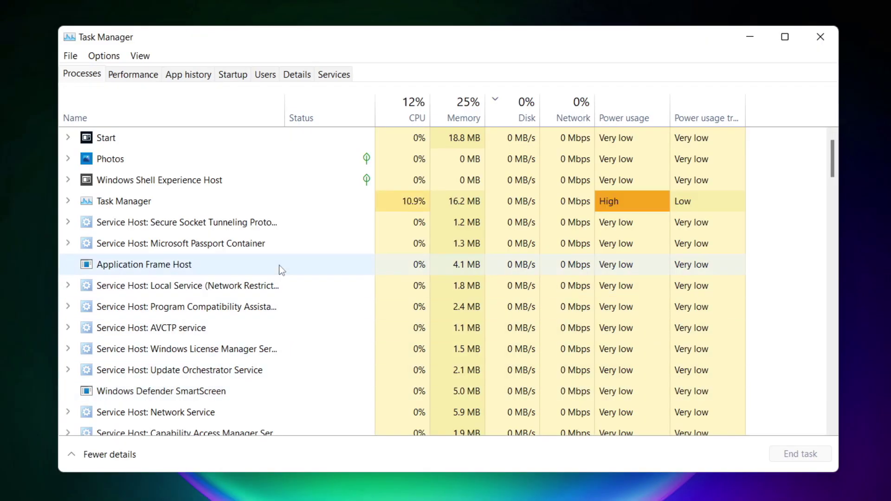
click(234, 75)
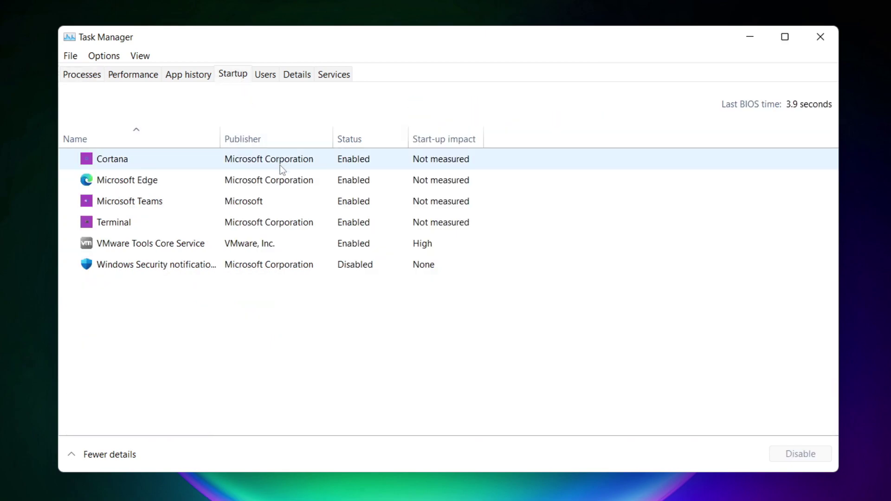
click(302, 166)
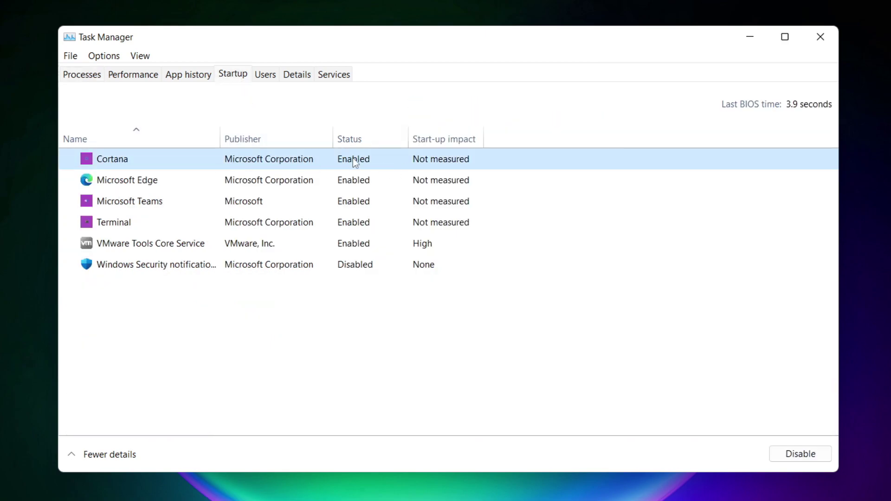
click(798, 455)
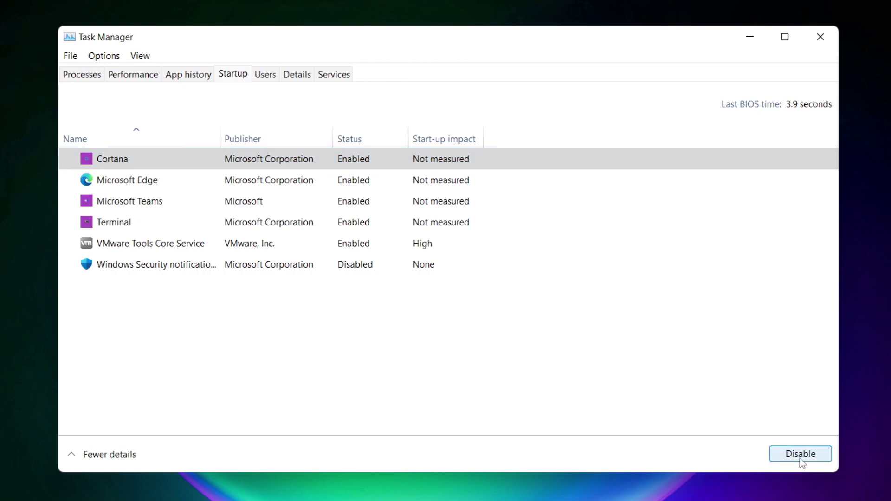
click(207, 192)
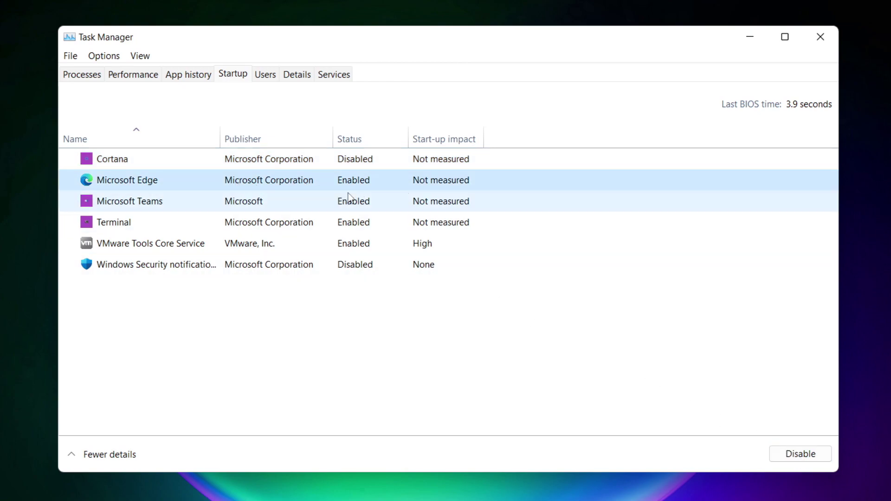
click(806, 455)
Step: Disable Microsoft Teams and Terminal at startup and close Task Manager
click(359, 202)
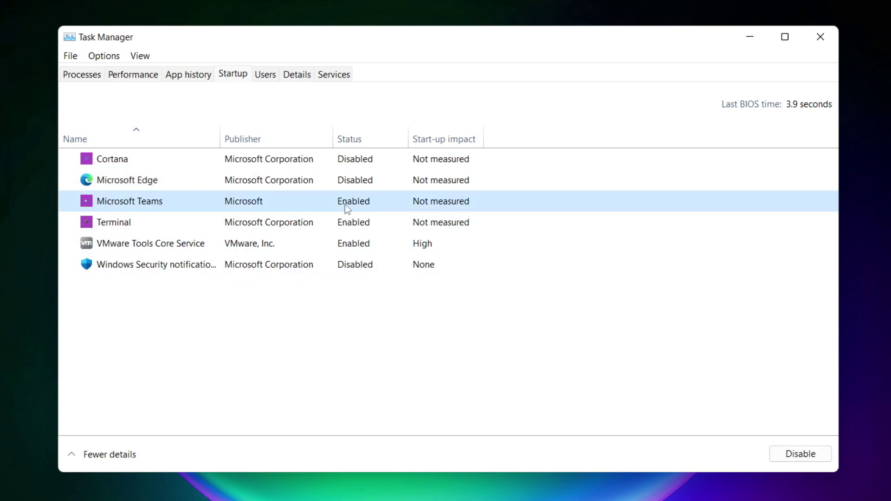
click(810, 456)
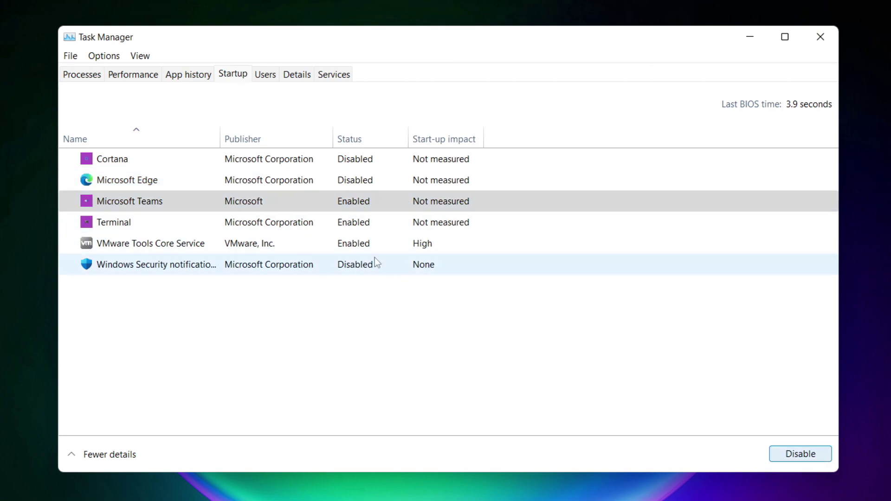
click(296, 227)
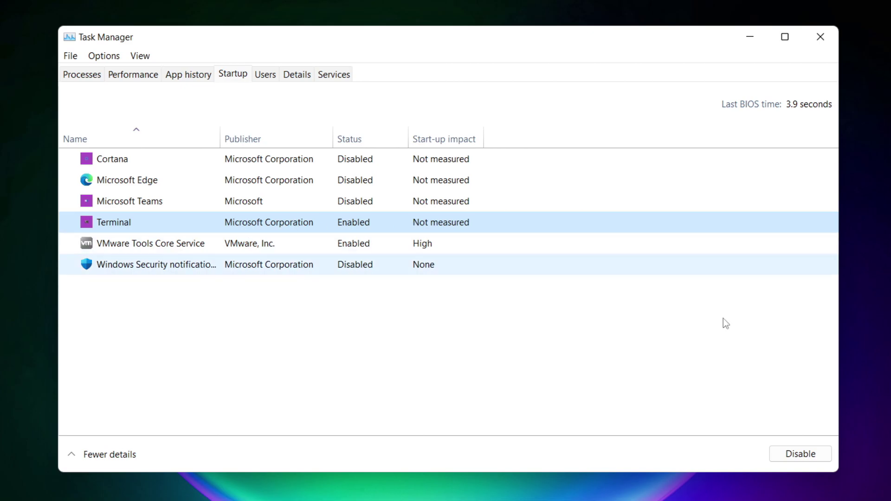
click(815, 461)
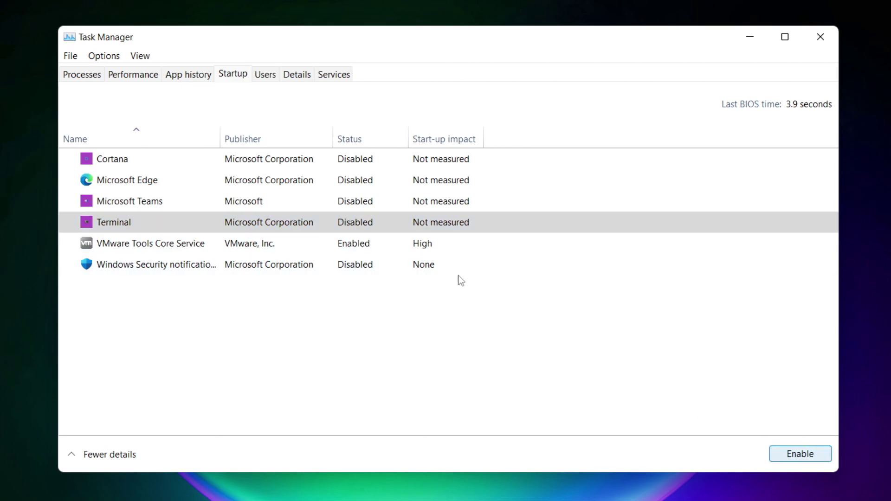
click(263, 225)
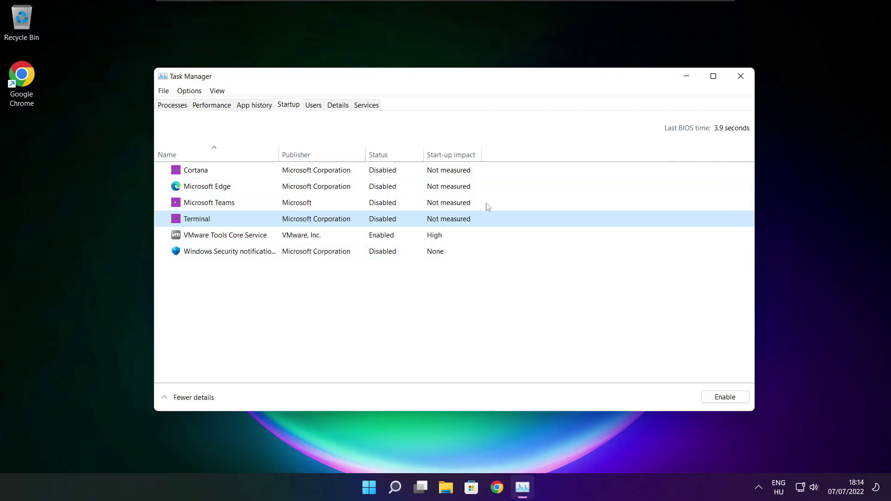
click(741, 76)
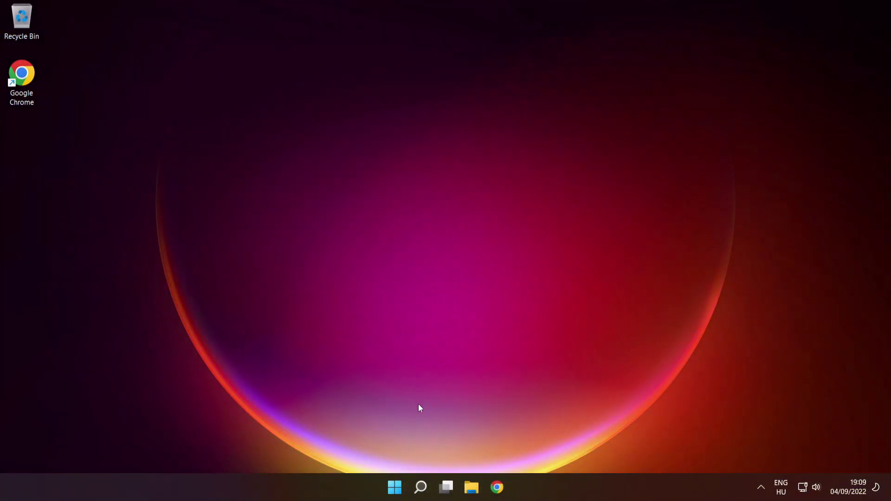
Step: Search Windows for cmd and run Command Prompt as administrator
mouse_move(420, 486)
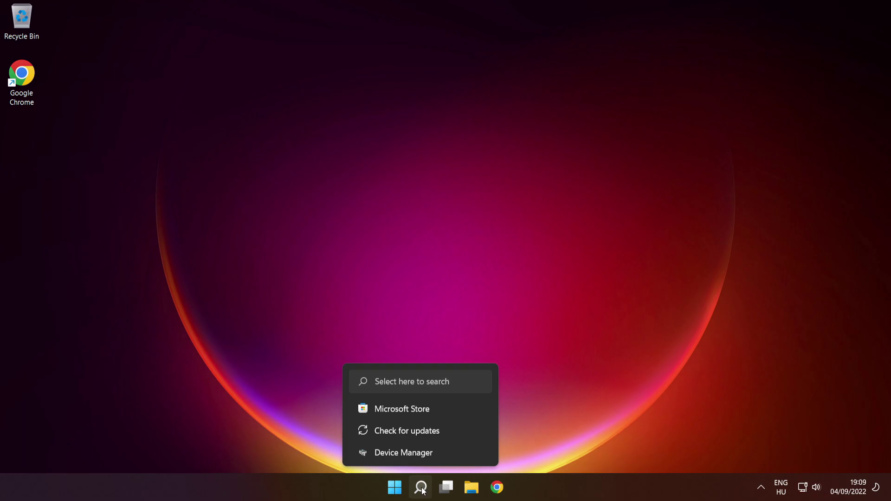
click(421, 487)
text(cmd)
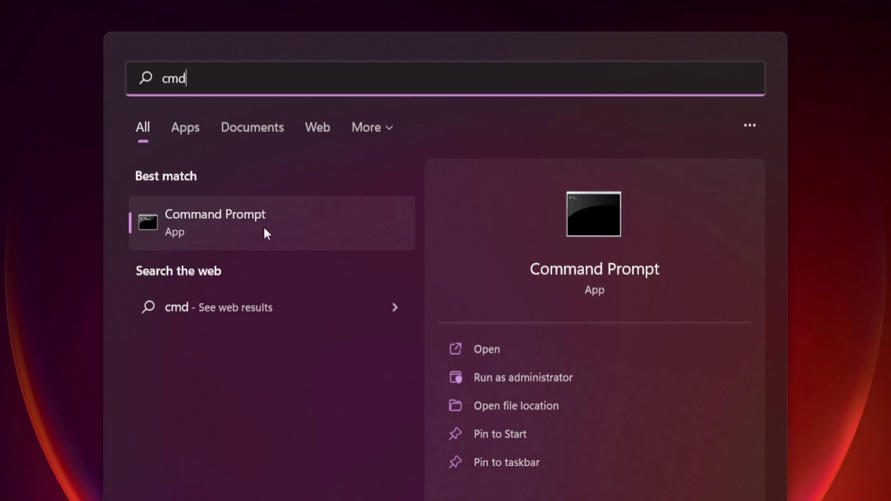
right_click(327, 221)
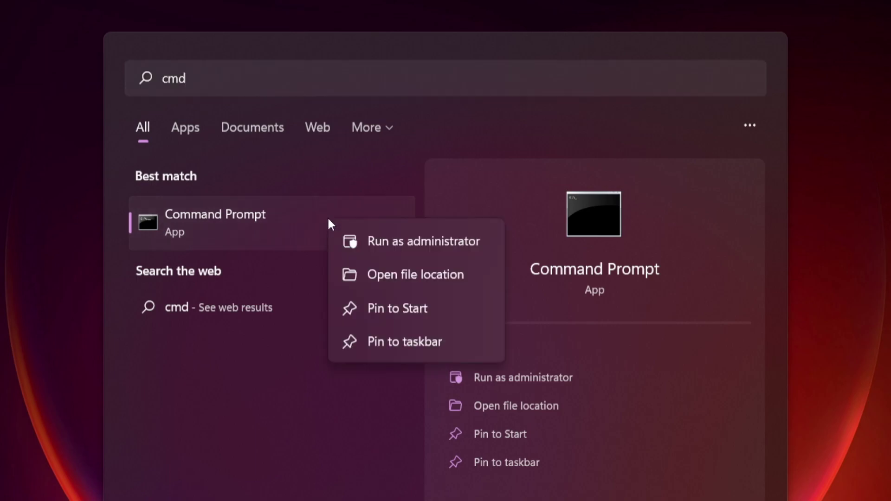
click(423, 240)
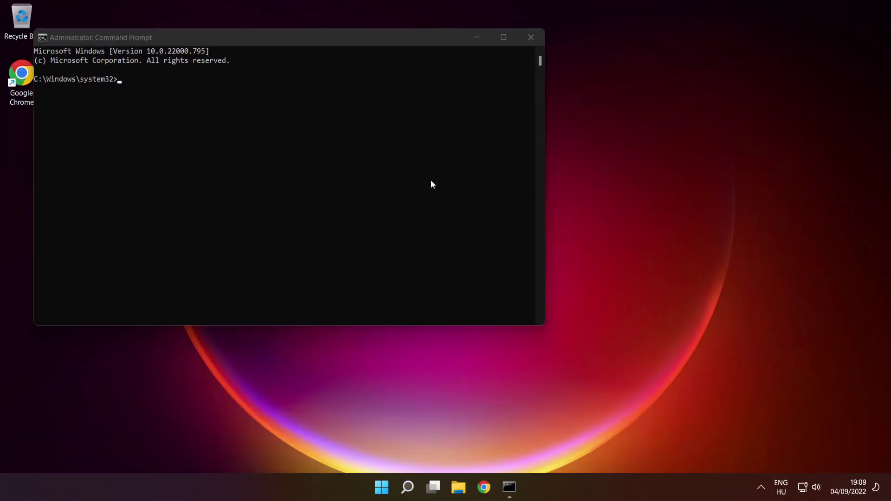
Step: Run a system file scan with the command sfc /scannow and close Command Prompt after verification
drag(360, 40, 513, 113)
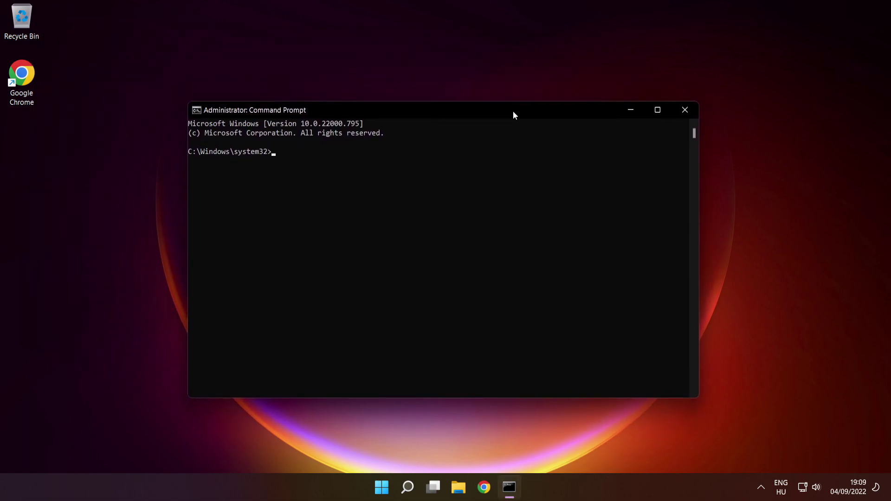
text(sfc)
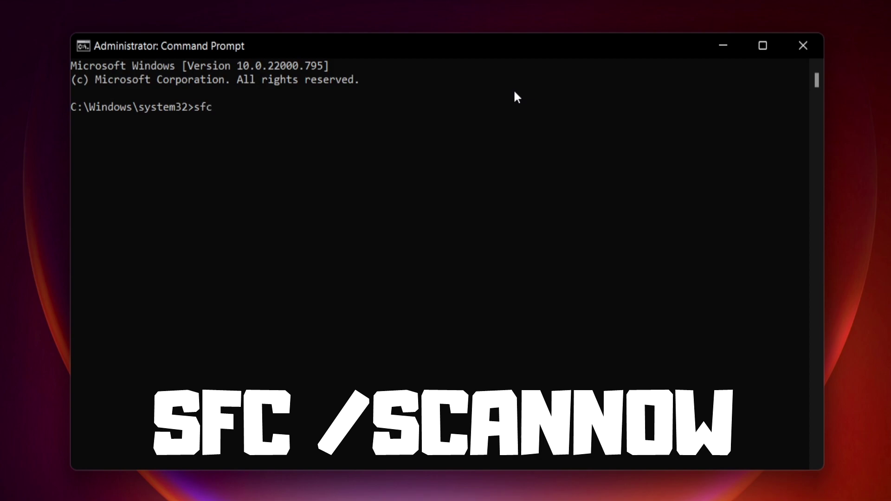
text( /scannow)
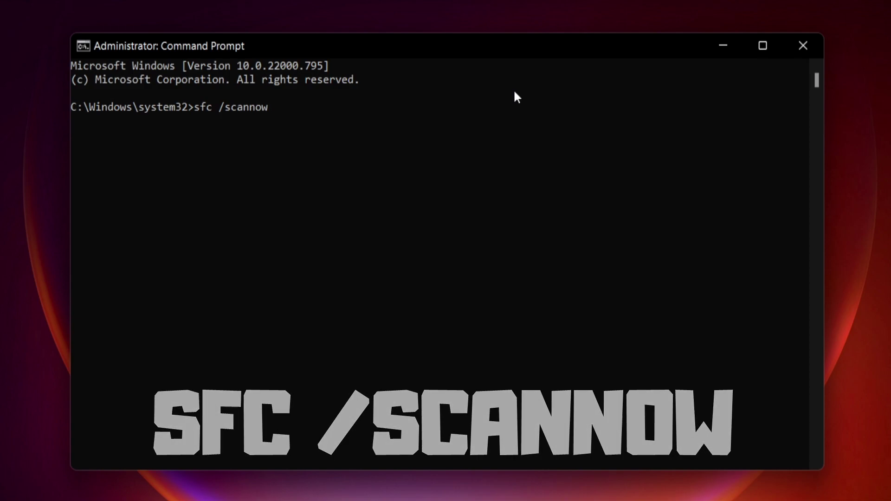
key(Return)
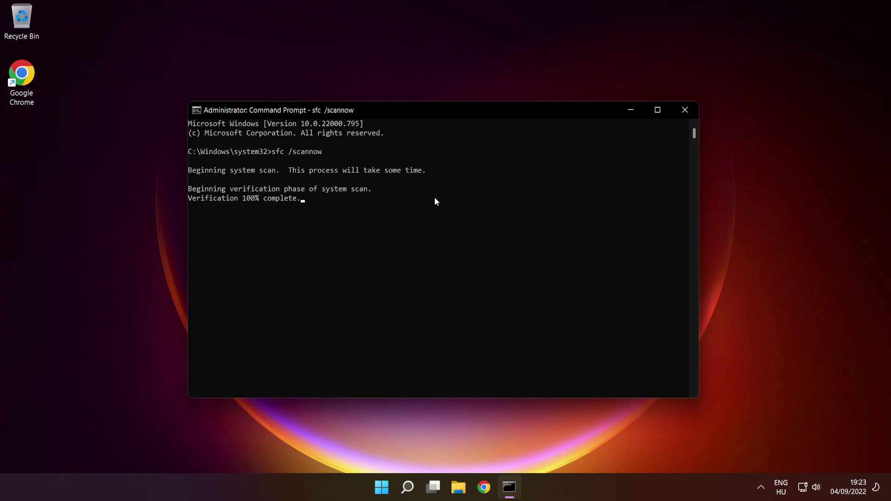
click(686, 112)
Step: Restart the computer
click(394, 487)
click(590, 447)
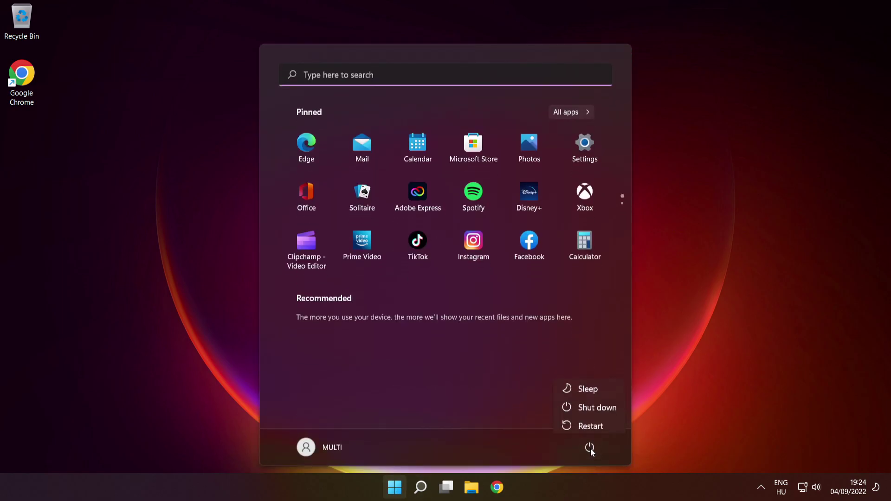
click(592, 423)
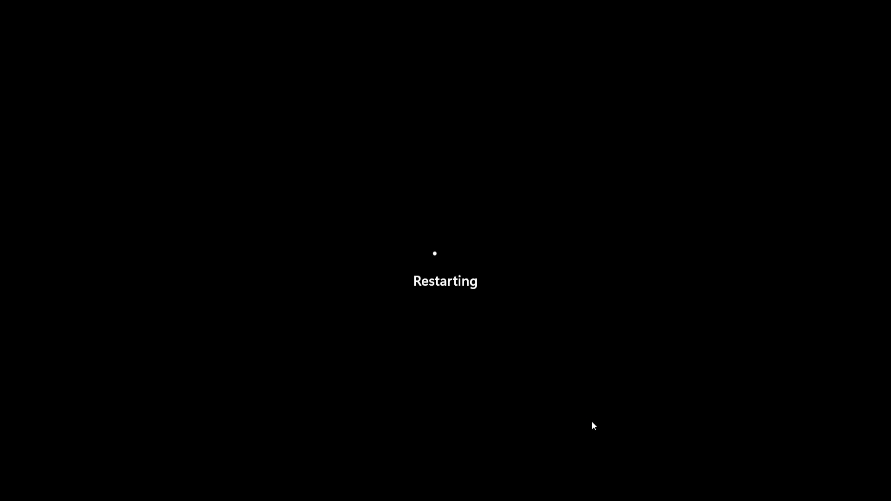